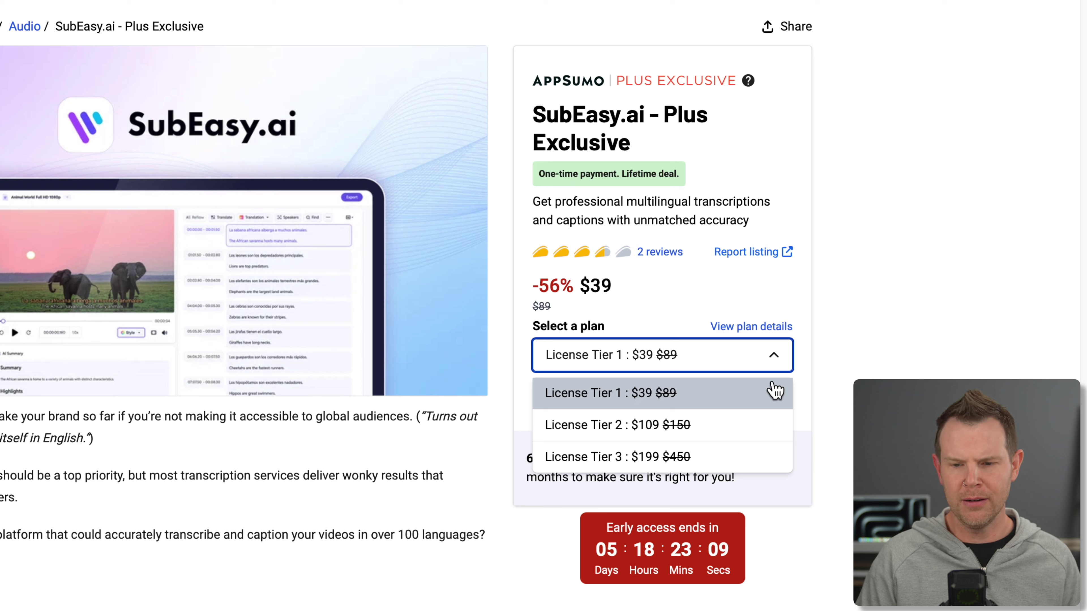
- Review the license tier prices for SubEasy.ai and choose License Tier 1
click(769, 390)
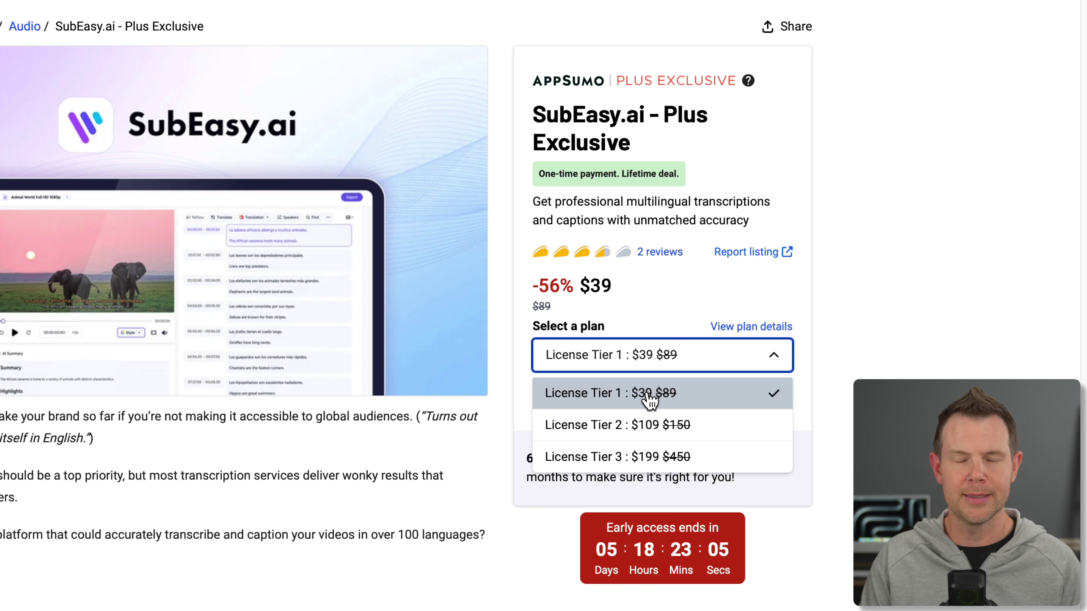
click(648, 396)
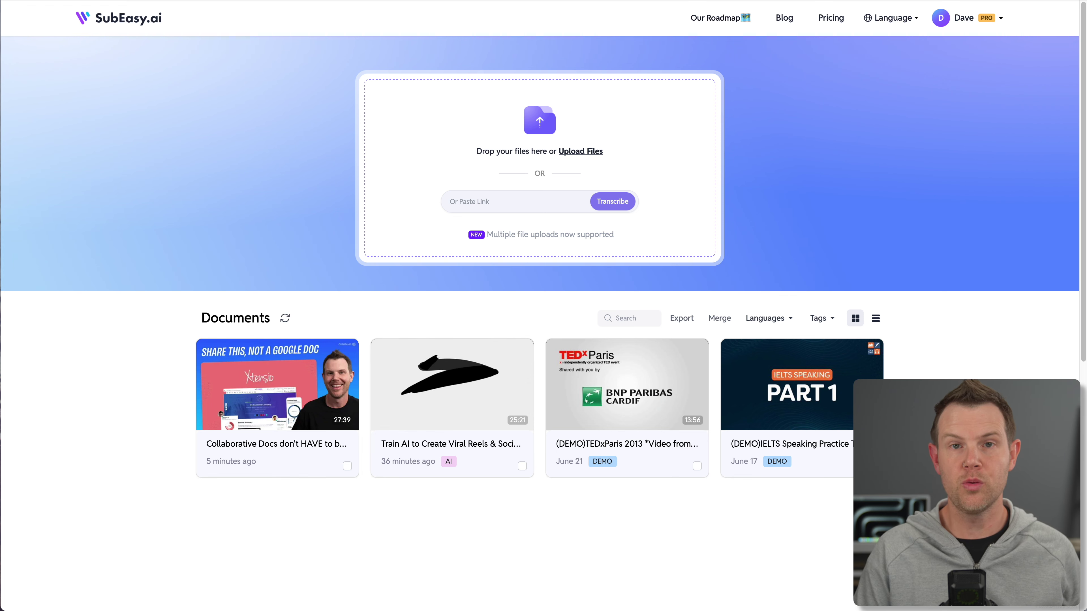
- Add the "Train AI to Create Viral Reels & Social Content in YOUR Voice" video as the file to transcribe
drag(1078, 300, 734, 404)
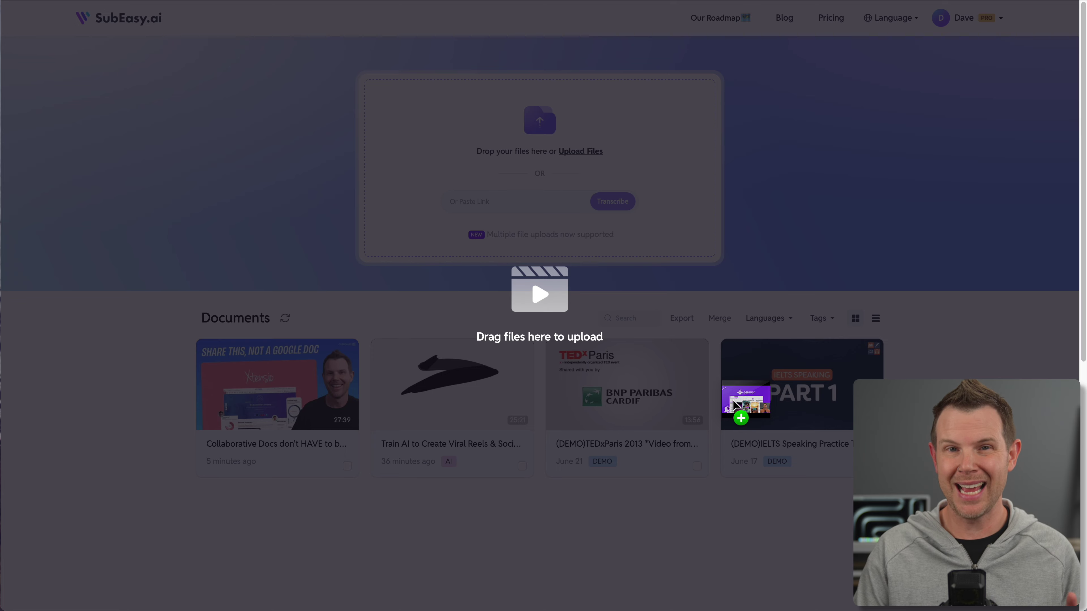
drag(734, 405, 523, 242)
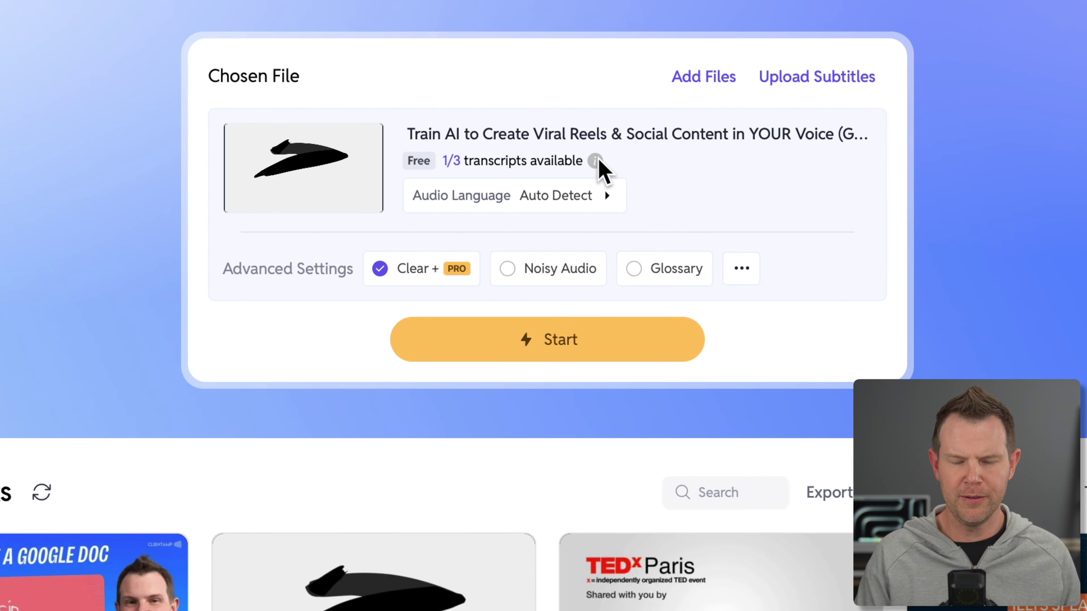
- Check the account's available transcripts and the plan's renewal information
mouse_move(597, 161)
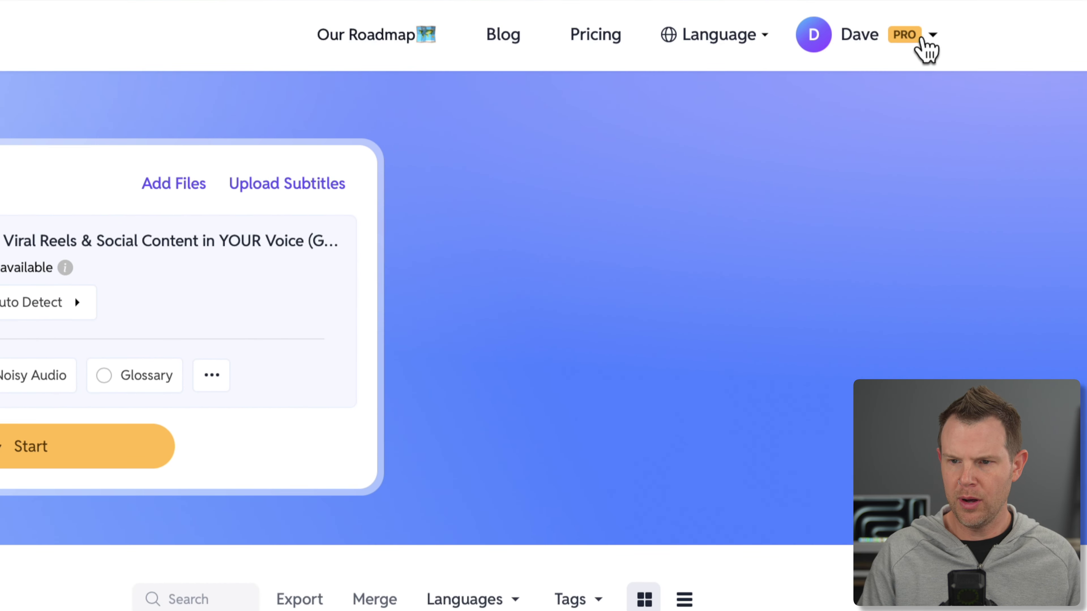
click(921, 41)
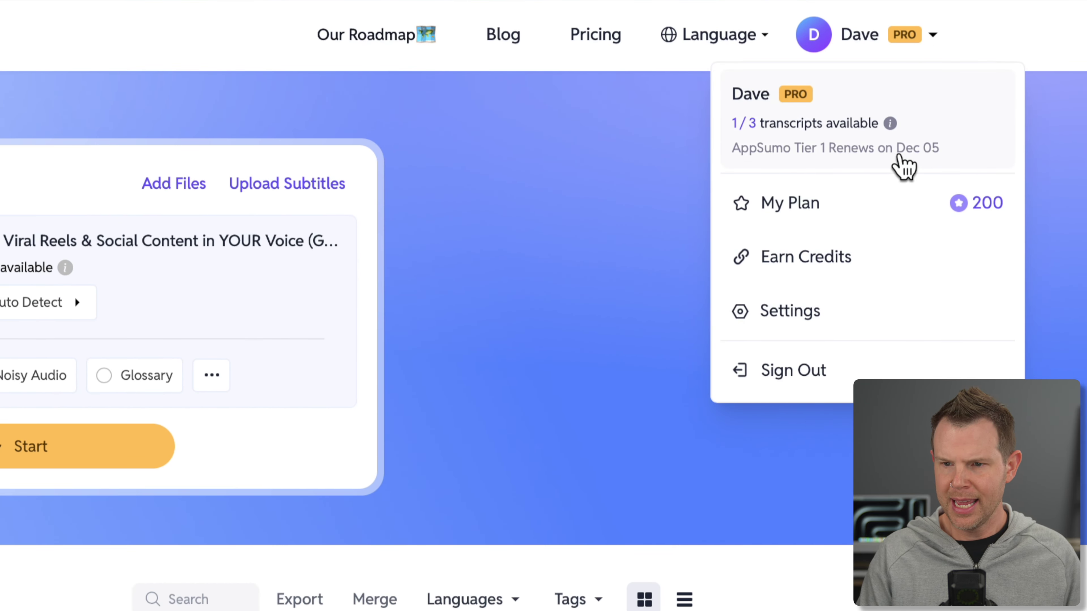
mouse_move(891, 122)
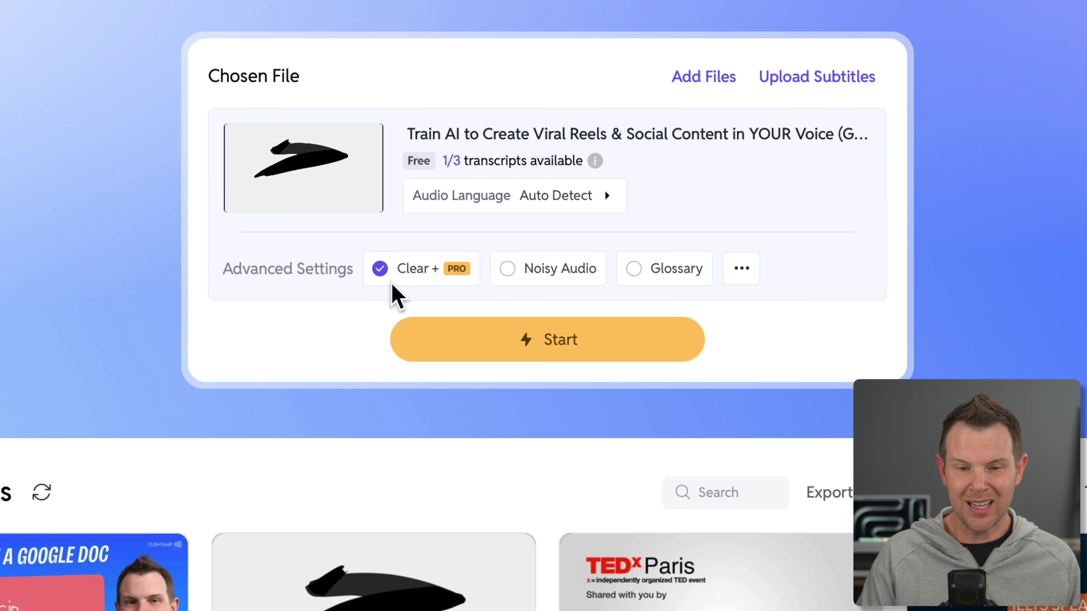
- Add AppSumo to the glossary for the chosen file's transcription and confirm it
mouse_move(394, 284)
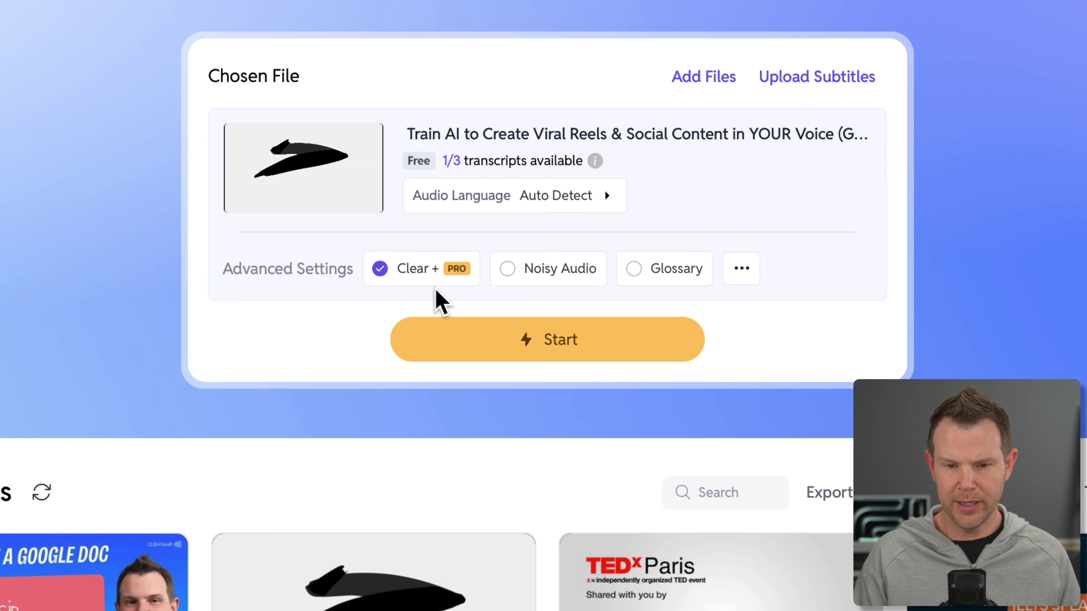
mouse_move(430, 285)
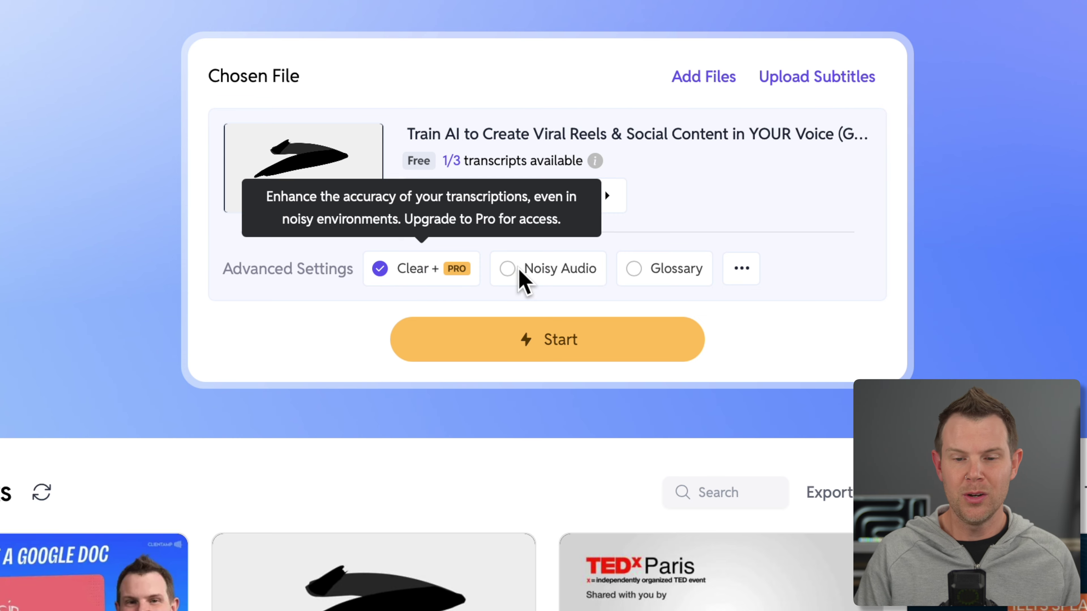
mouse_move(512, 282)
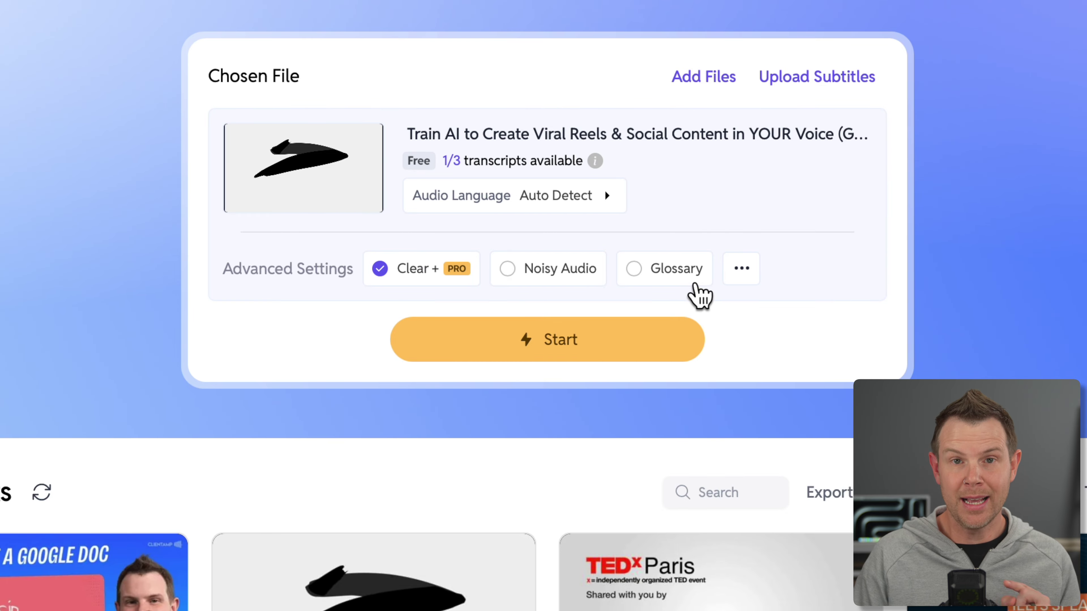
click(694, 283)
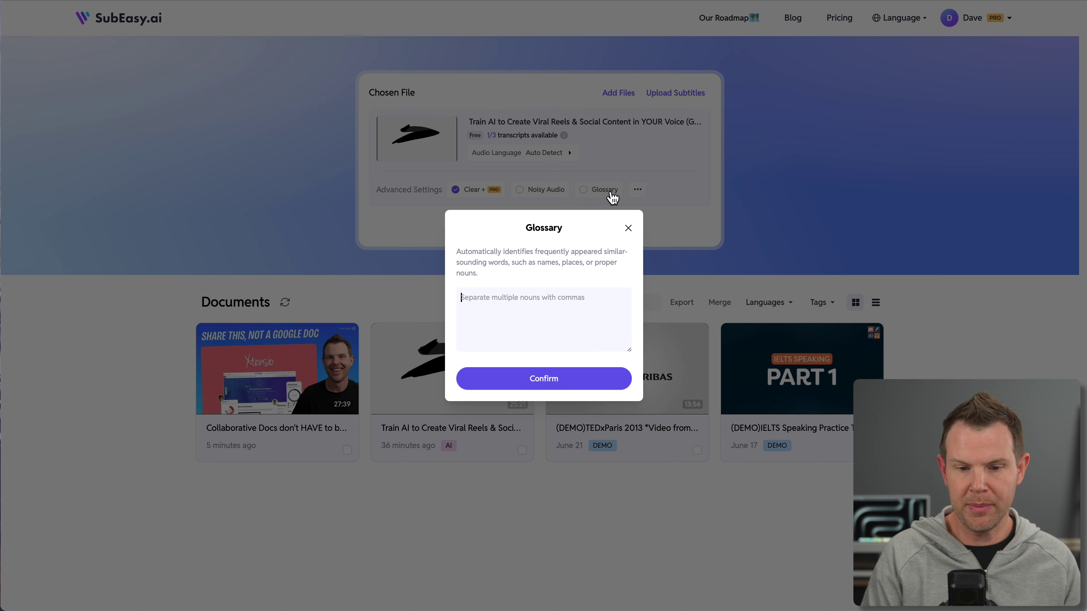
text(AppSumo)
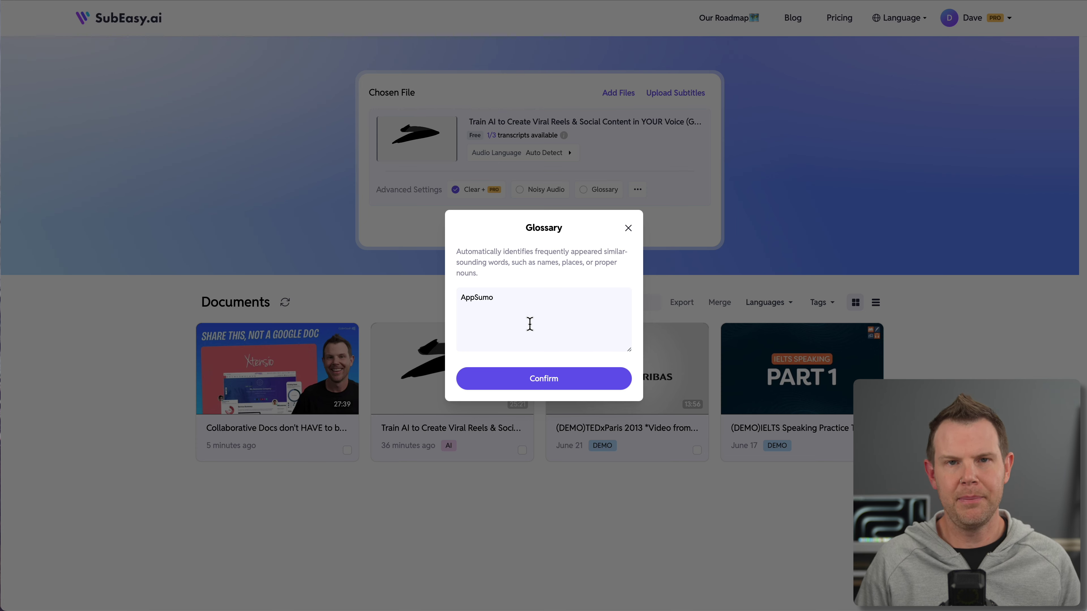
click(544, 378)
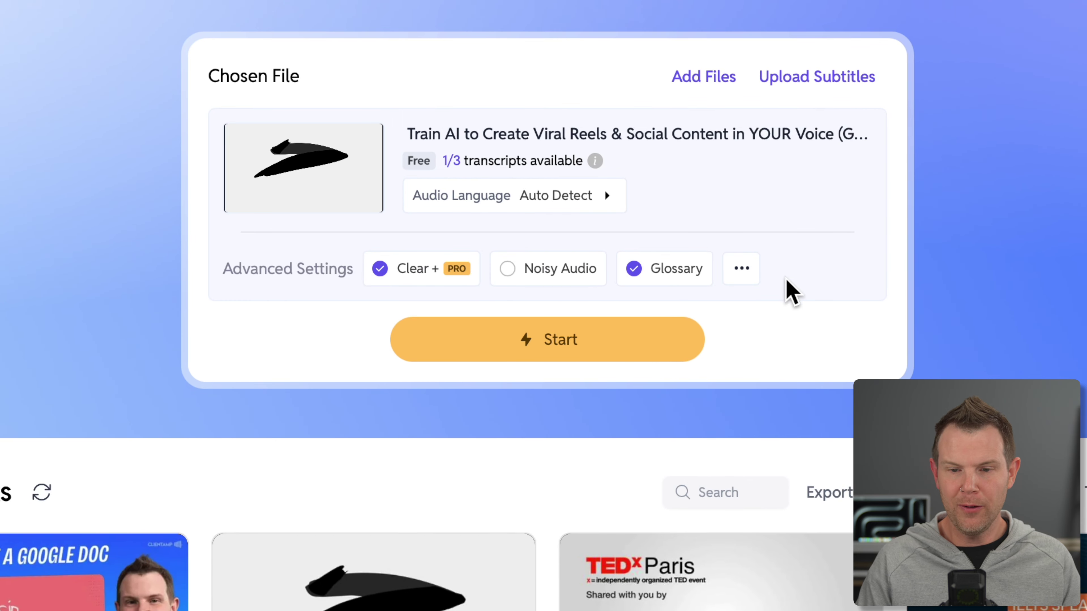
- Include Remove filler words among the chosen file's additional transcription settings
click(744, 276)
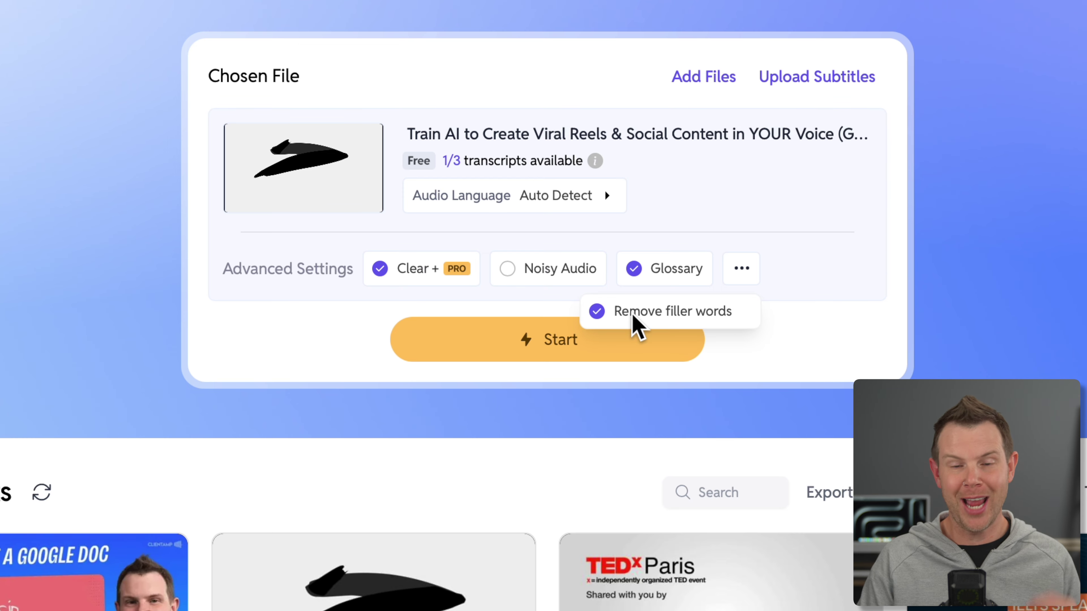
click(616, 316)
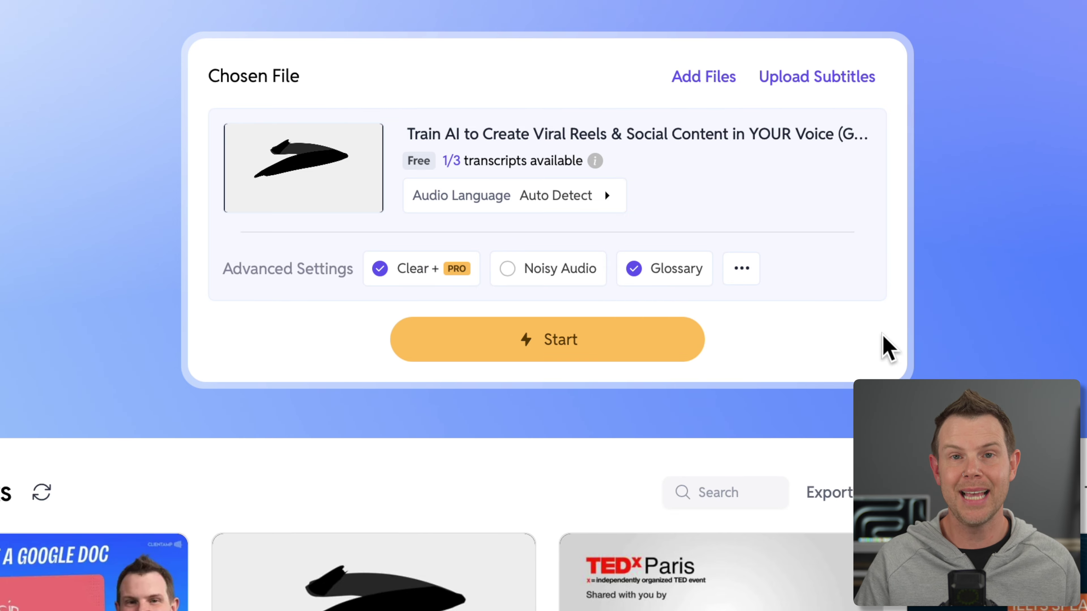
click(640, 346)
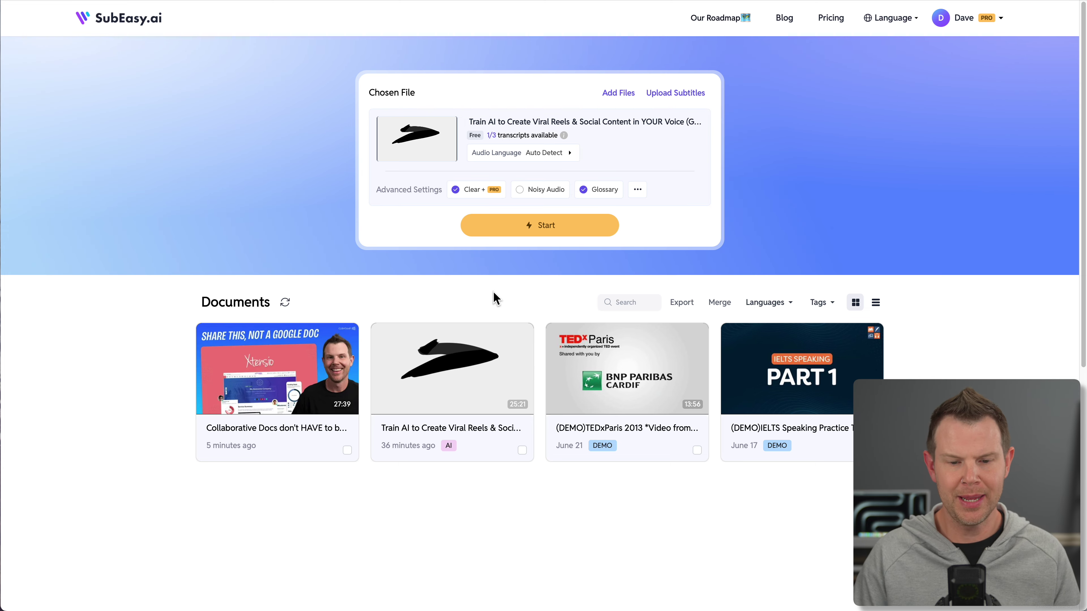
- Open the existing "Train AI to Create Viral Reels" document and load its video file to sync with the transcription
click(457, 362)
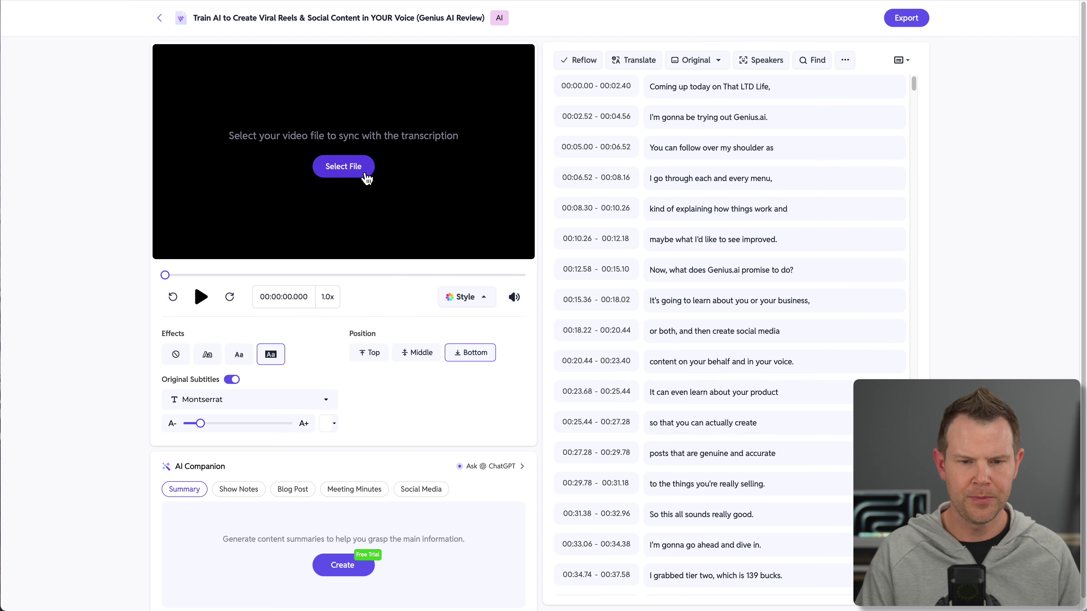
click(356, 176)
click(827, 477)
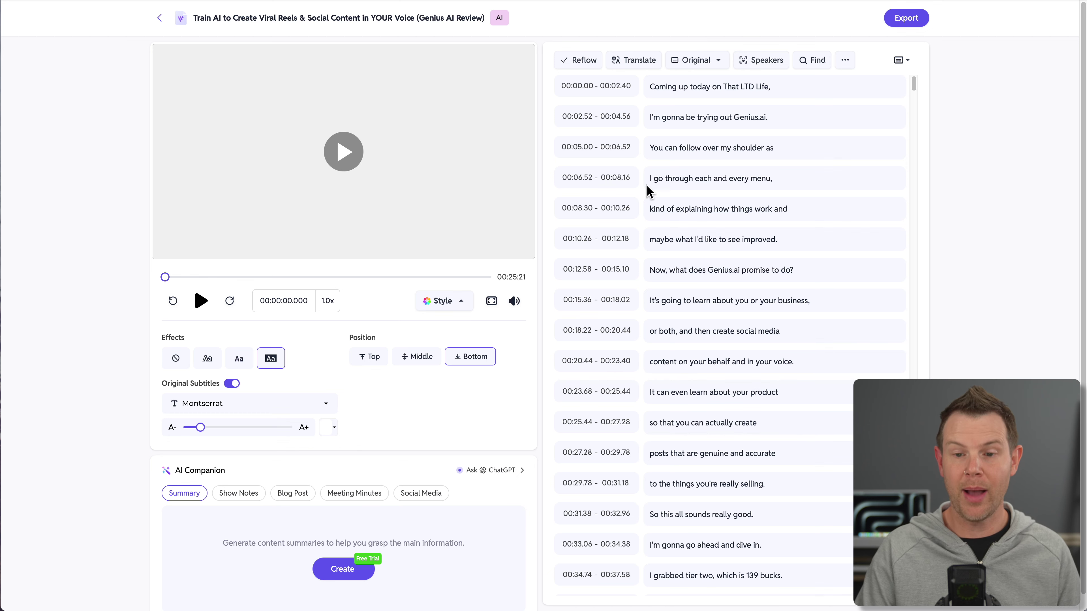
click(724, 148)
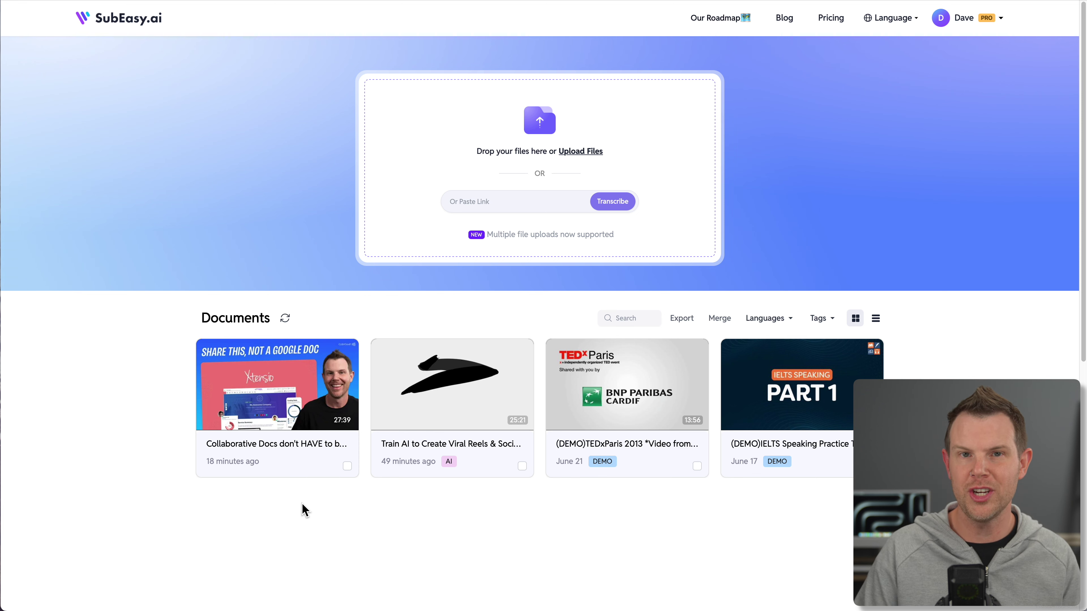
- Open the "Collaborative Docs don't HAVE to be Boring?" document and load its original video file
click(295, 396)
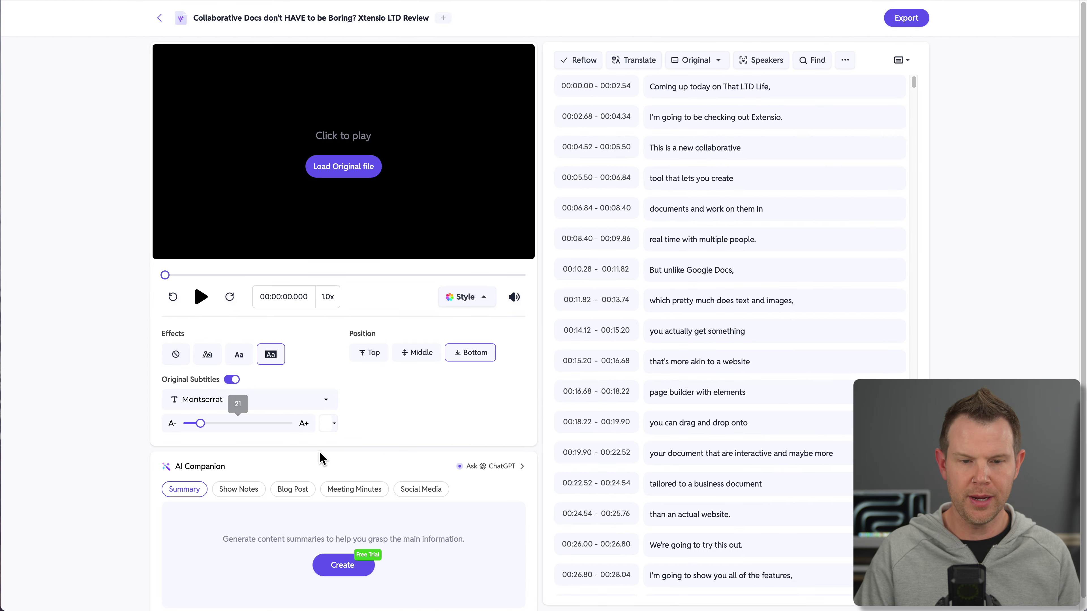
click(338, 170)
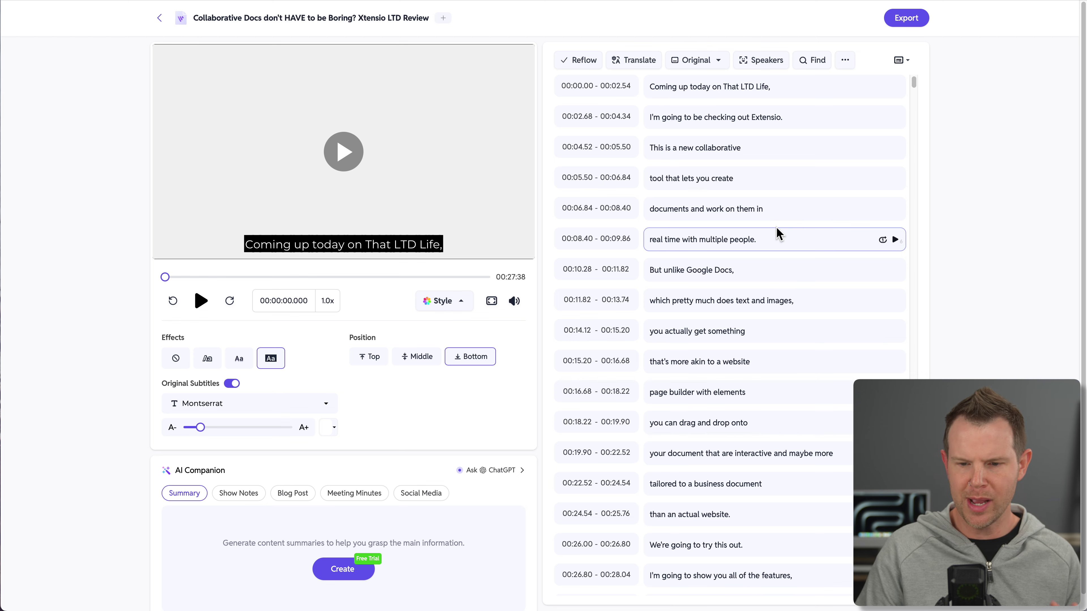
- Read through the subtitles and play the line "go through all of the plans and pricing at AppSumo," once
scroll(780, 228, down, 2)
scroll(780, 228, down, 5)
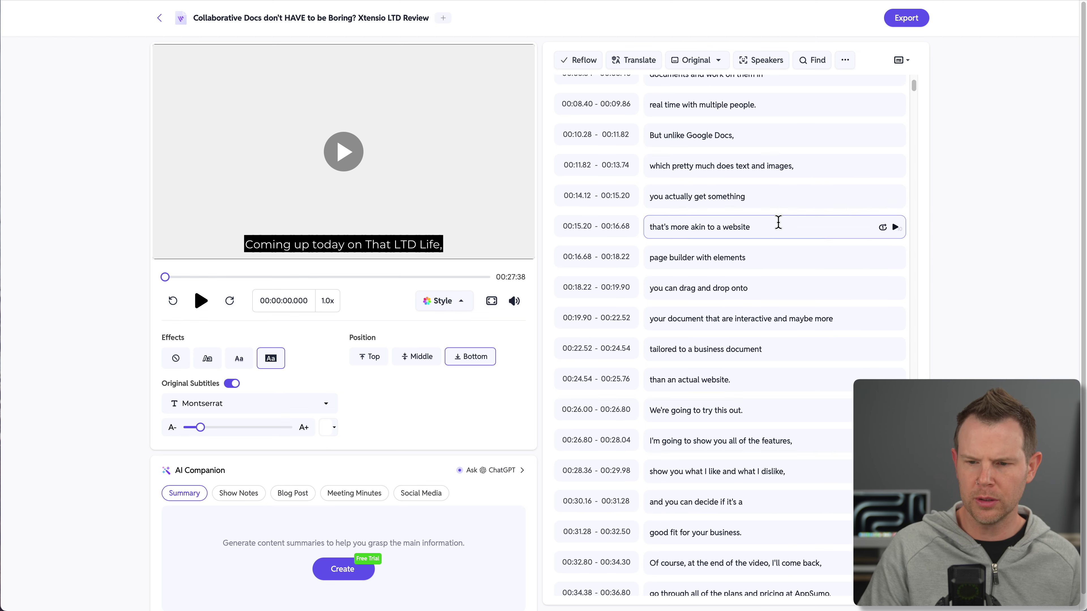
scroll(777, 227, down, 1)
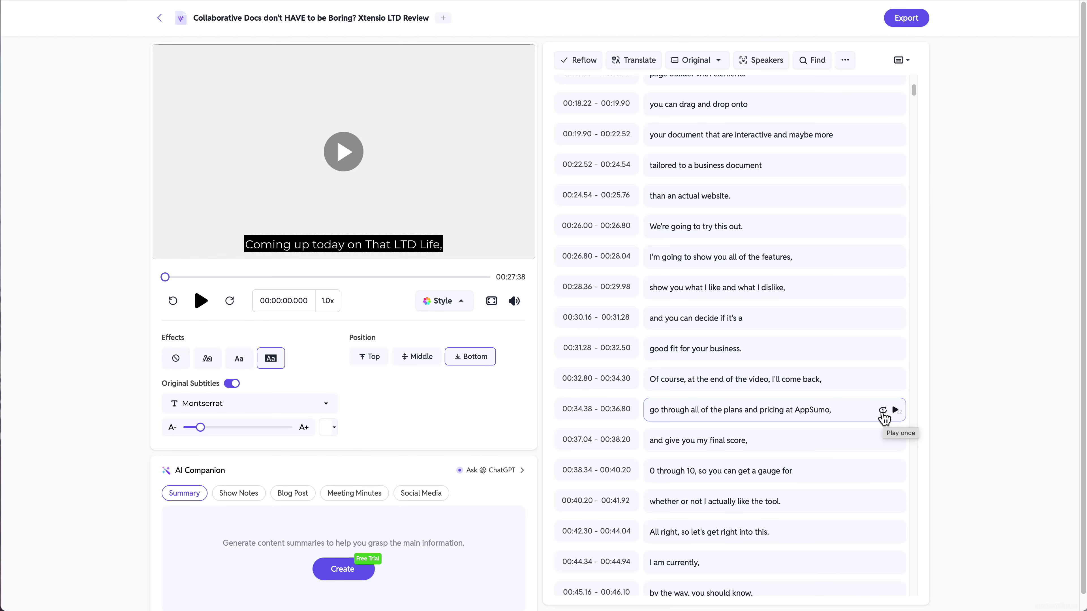
click(883, 412)
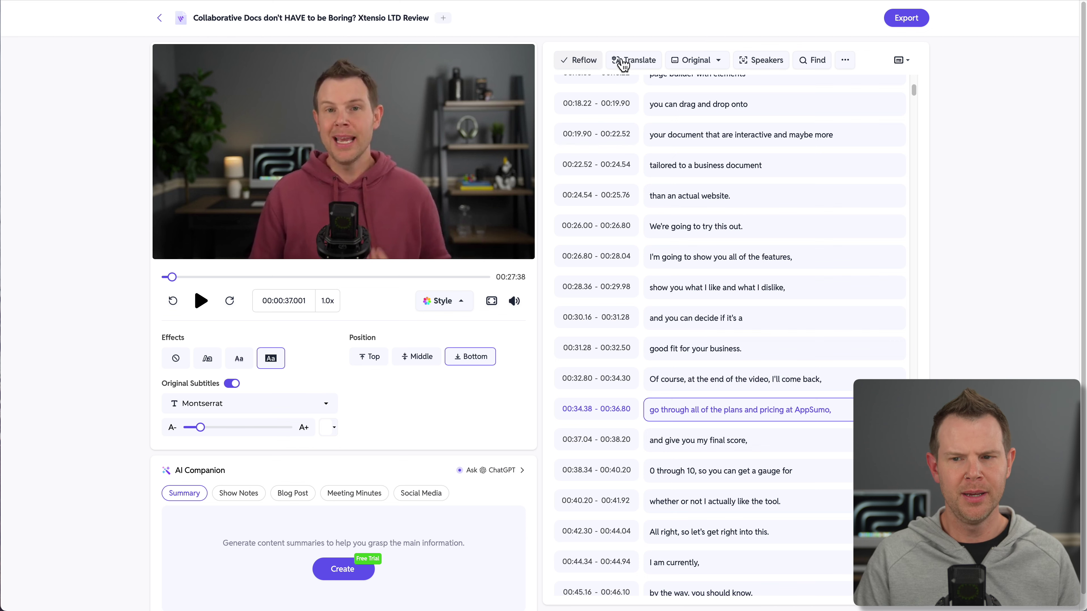
- View the transcript as paragraphs in Transcription View and return to Subtitle View
click(913, 65)
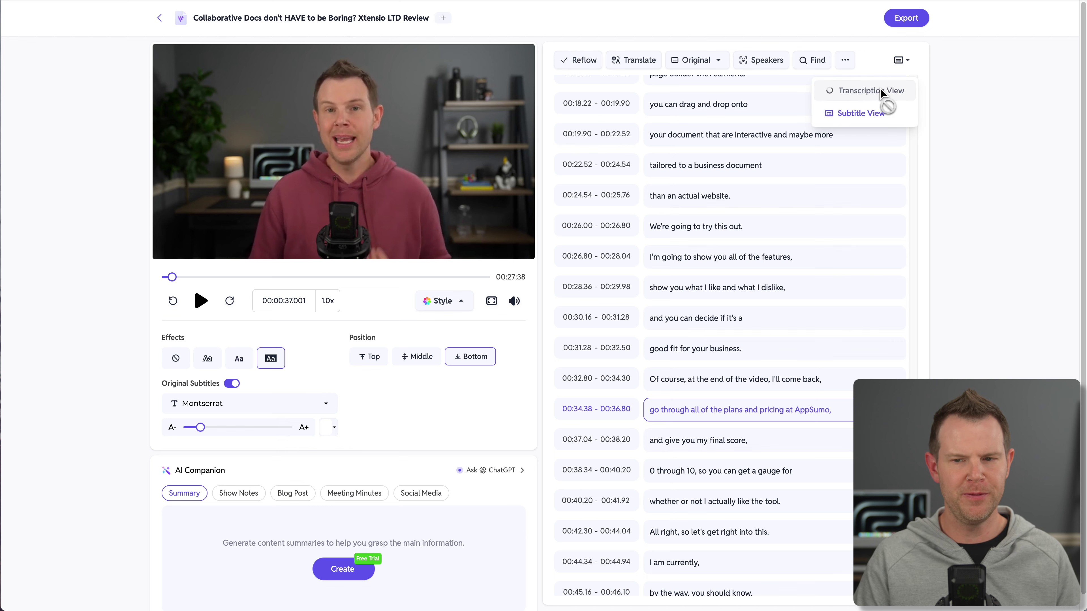
click(884, 94)
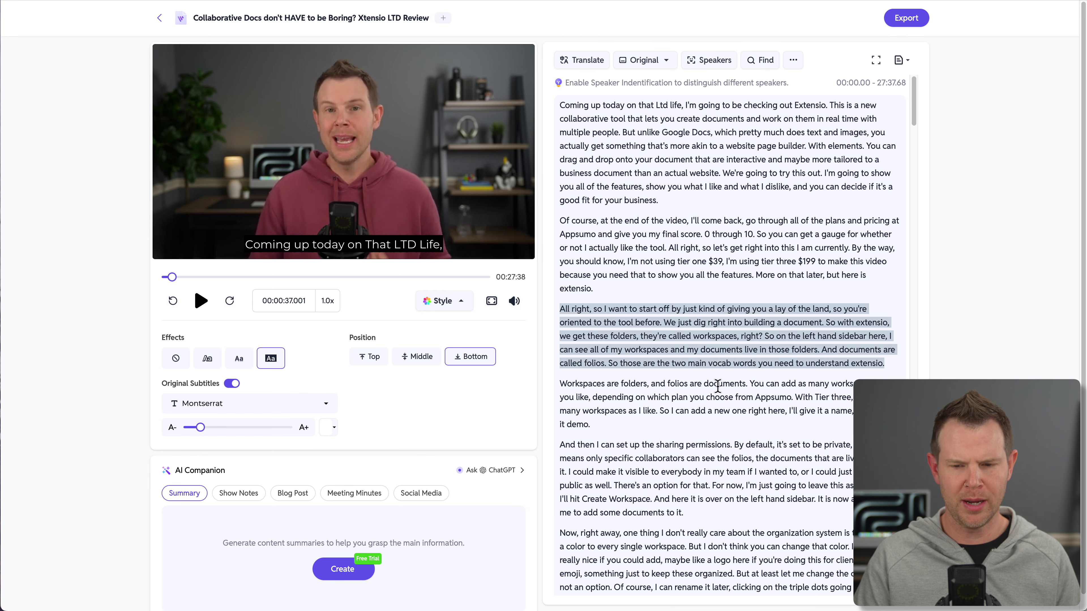
click(900, 60)
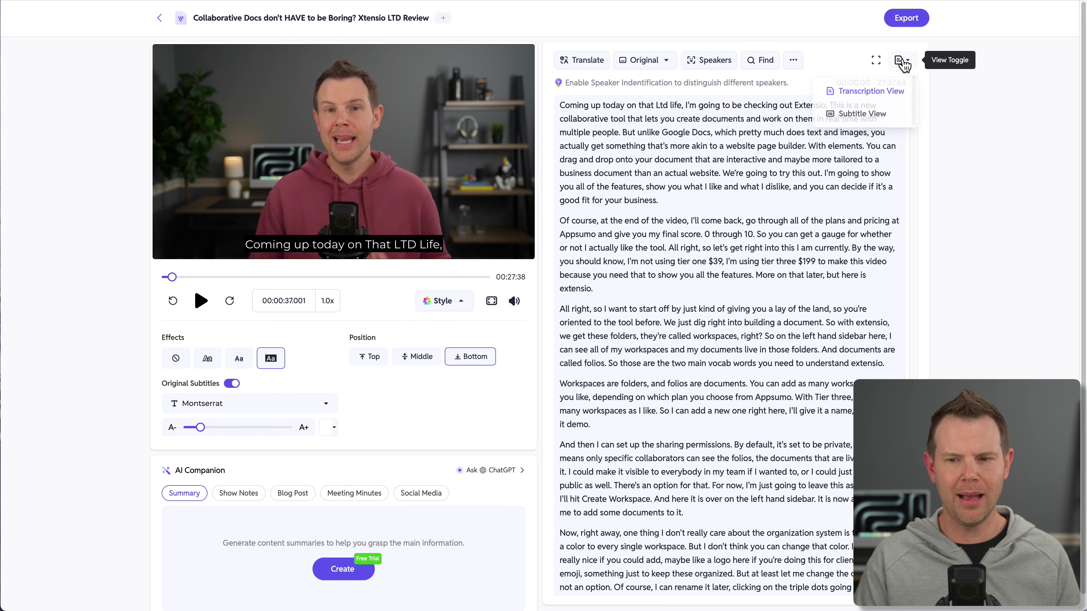
click(885, 112)
- Examine the Reflow options for re-segmenting the subtitles and close them without applying
click(589, 68)
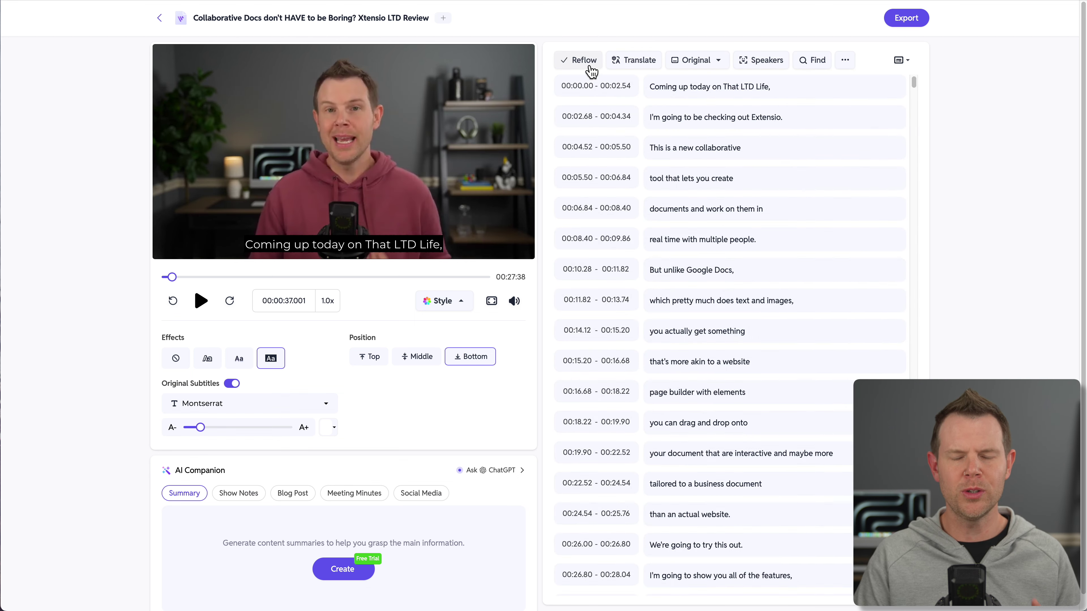
click(591, 64)
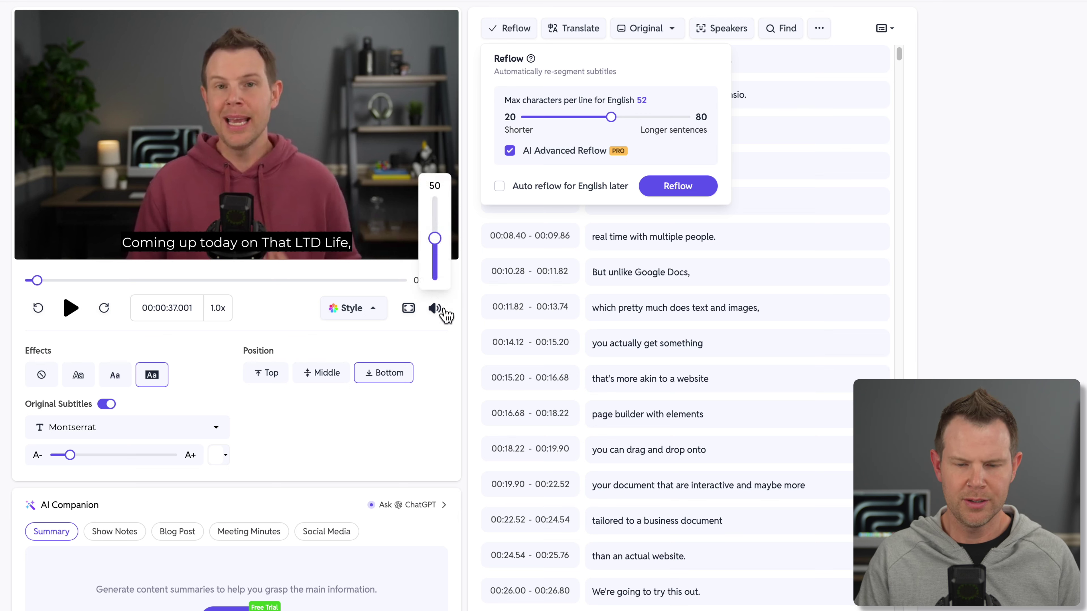
click(477, 370)
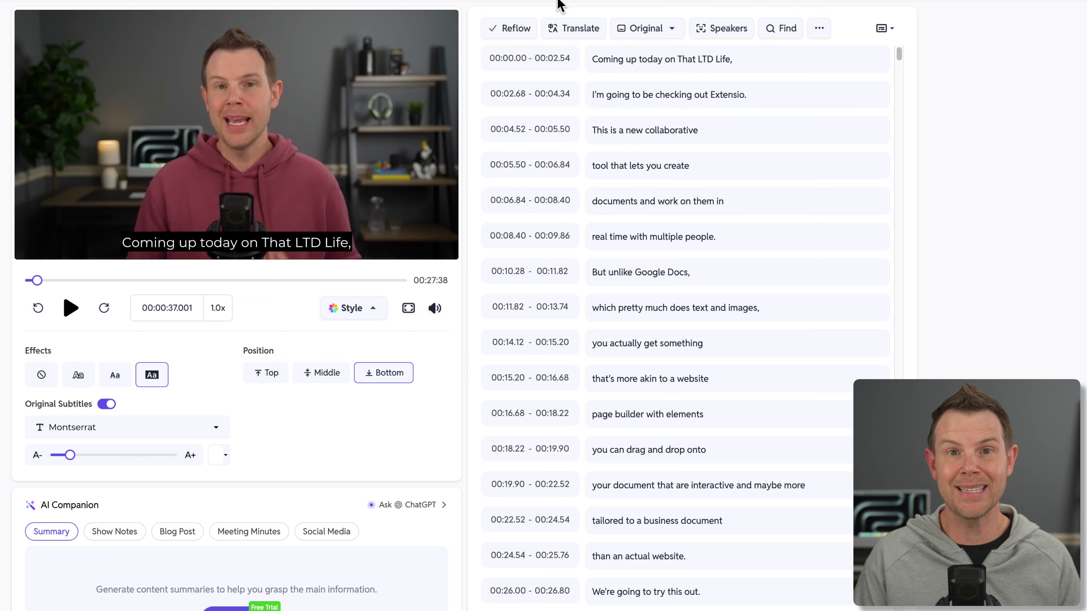
- Translate the subtitles into French with the SubEasy AI Plus translation option
click(577, 34)
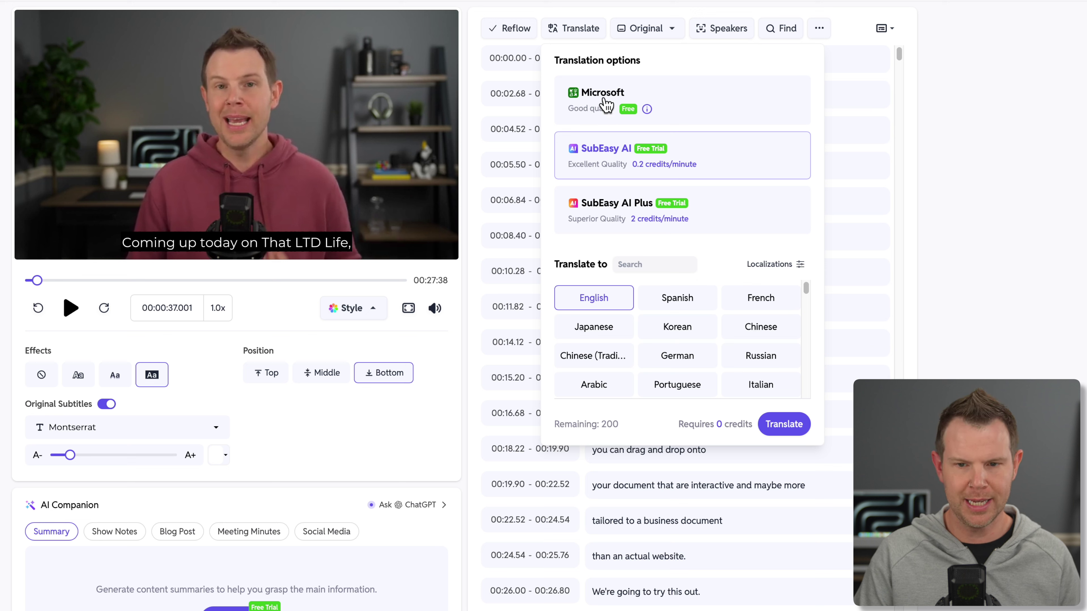
click(621, 105)
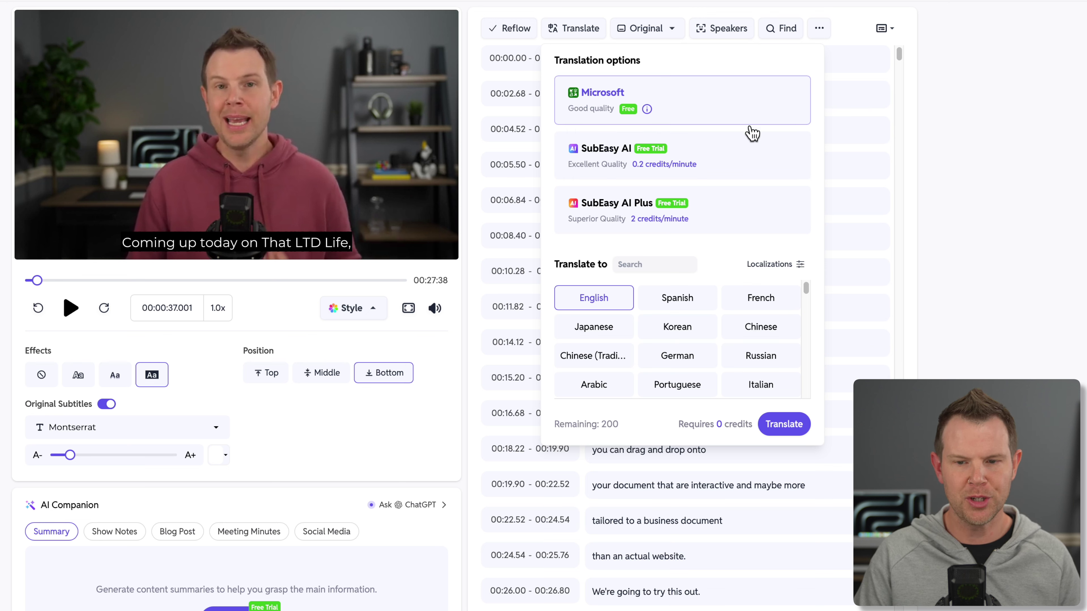
click(709, 156)
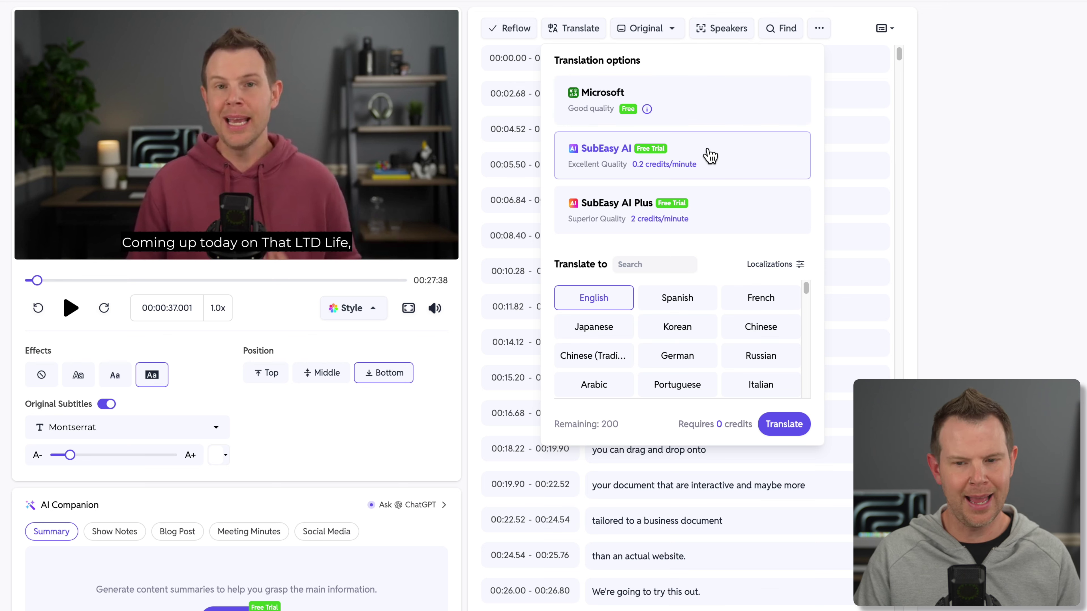
click(715, 209)
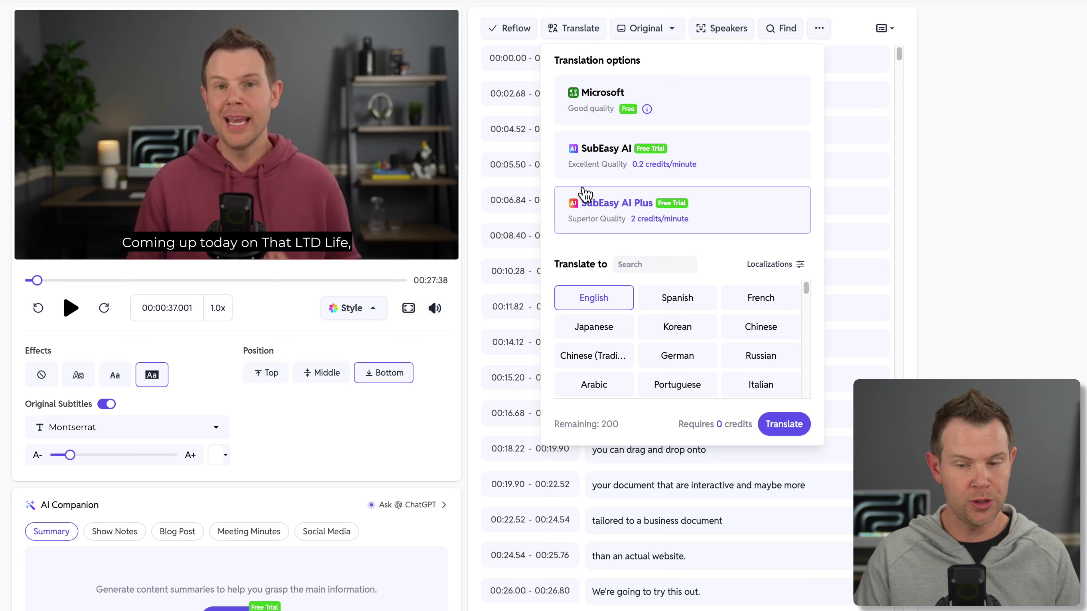
click(755, 300)
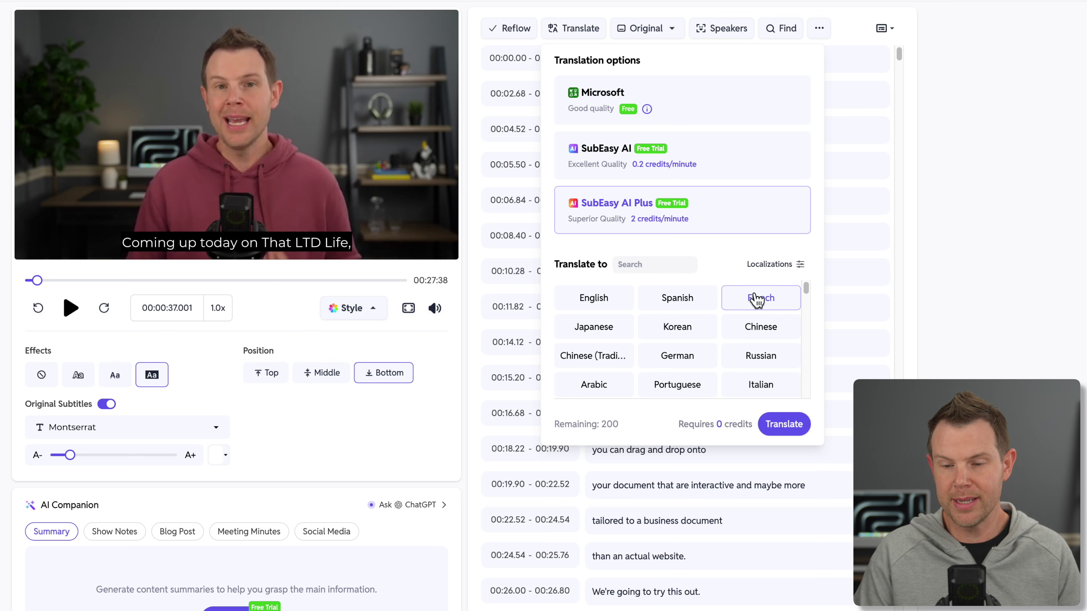
click(789, 431)
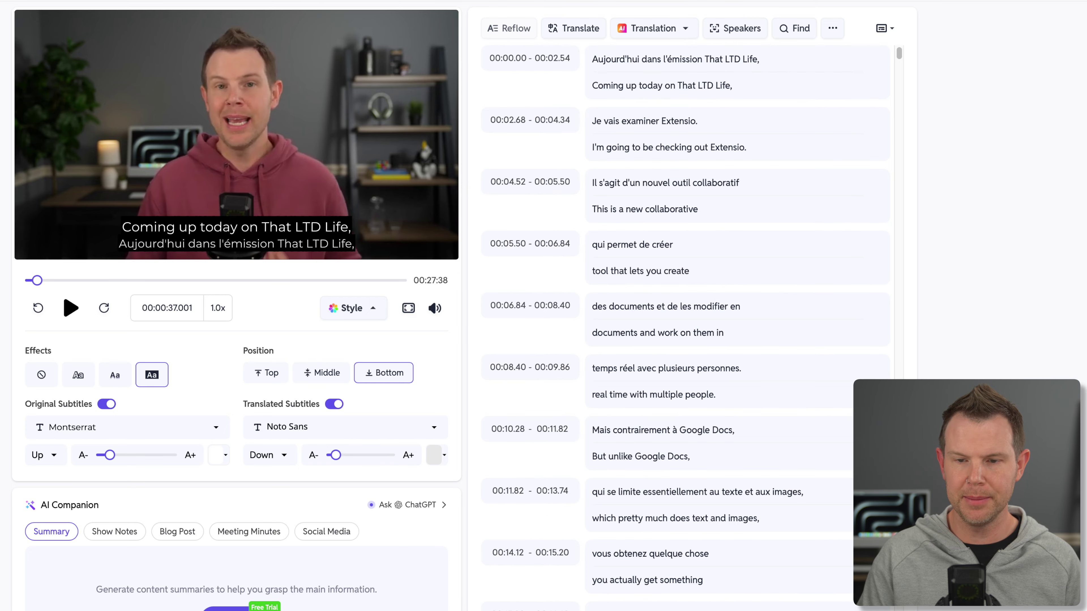
- Show only the original subtitles in the editor and return to the French translation
click(676, 38)
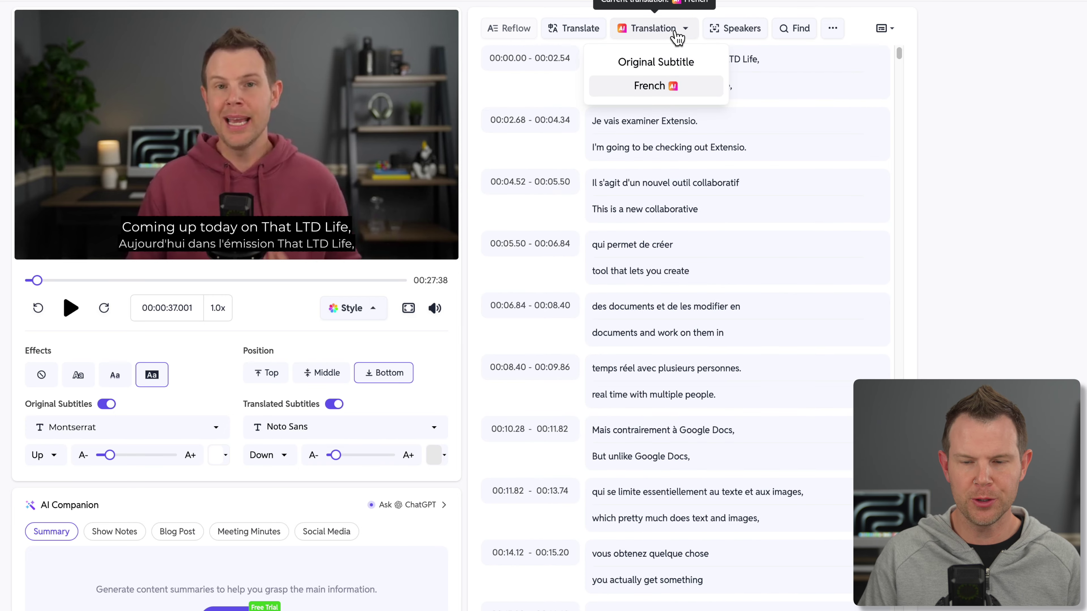
click(638, 64)
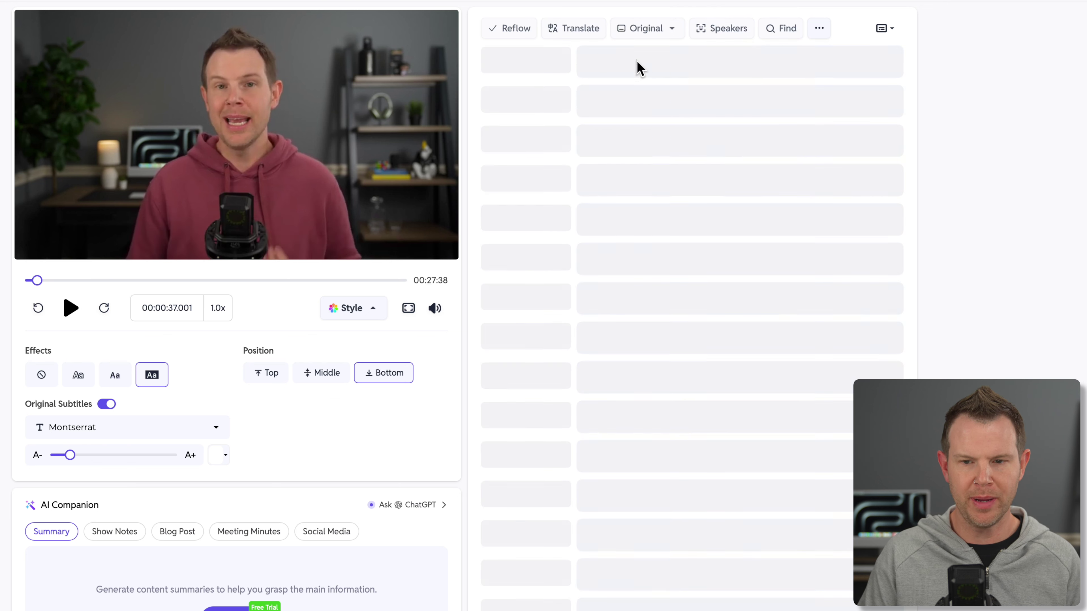
click(670, 27)
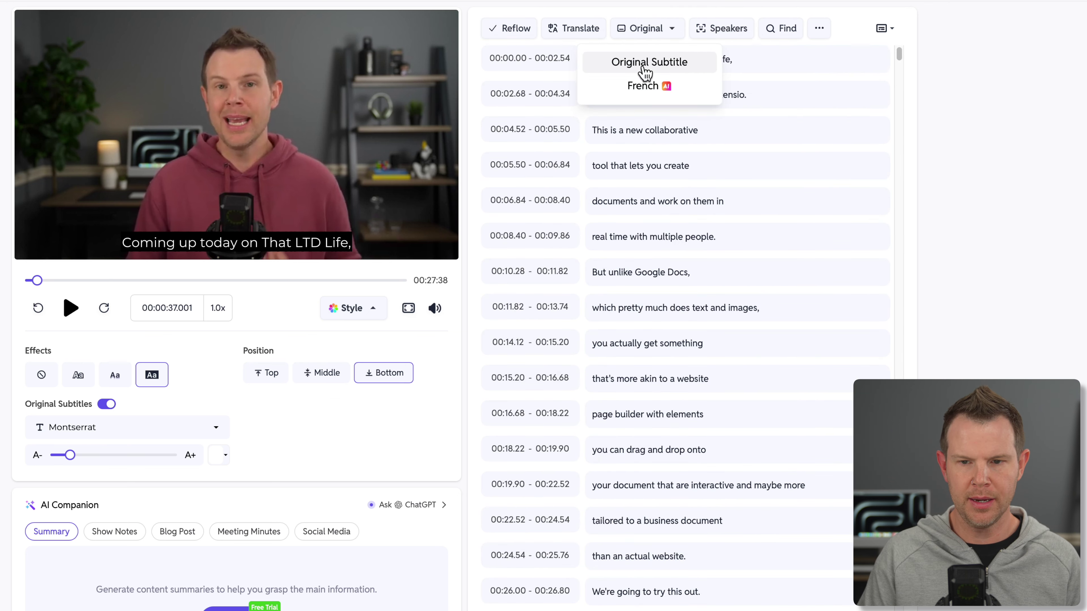
click(639, 86)
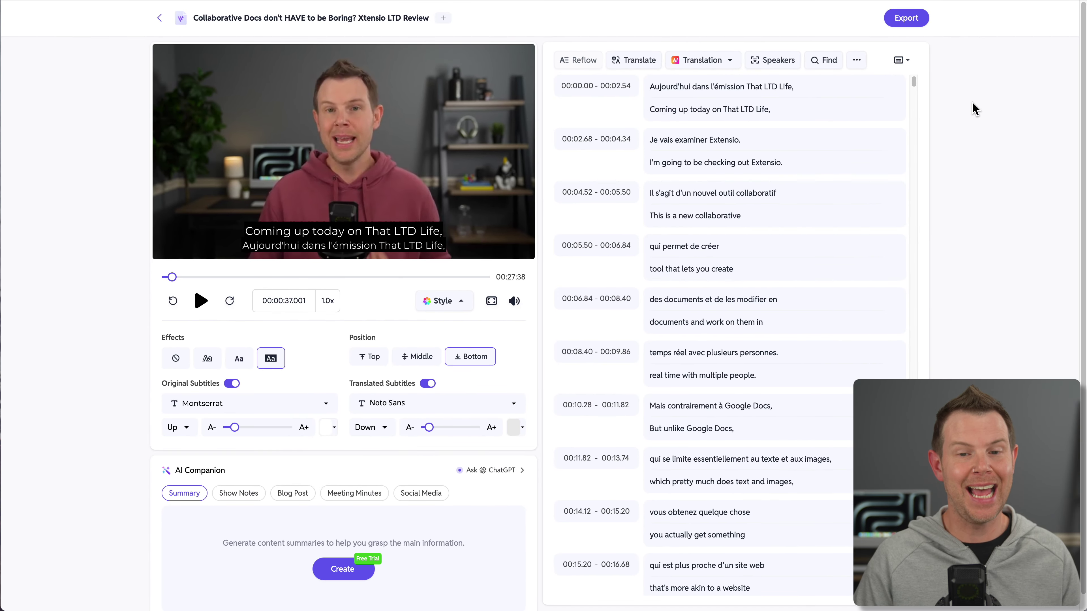
- Check the available export types and close the export options without exporting
click(920, 21)
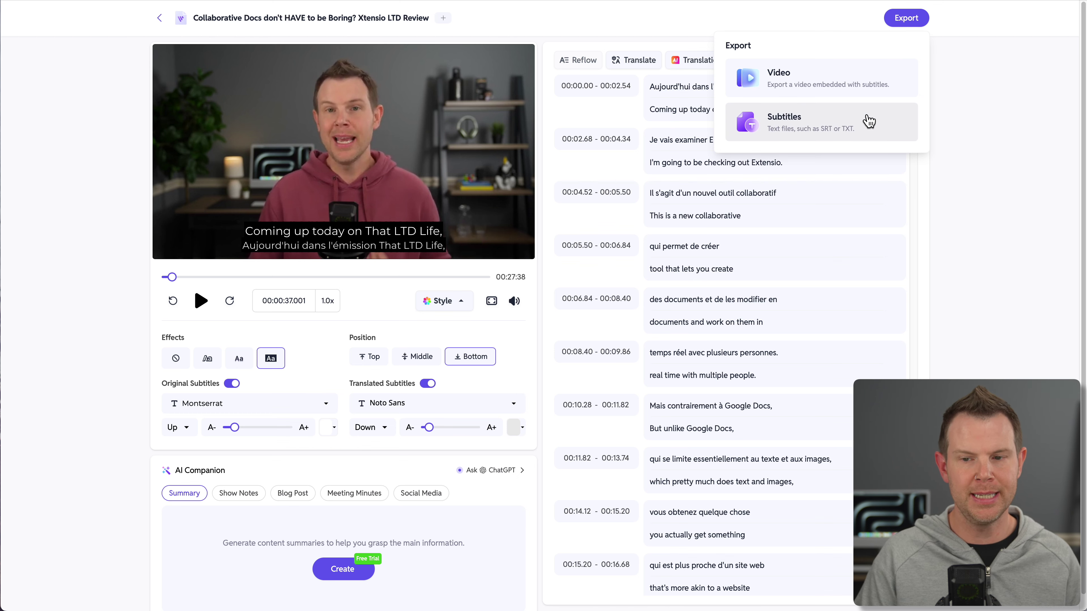
click(1020, 231)
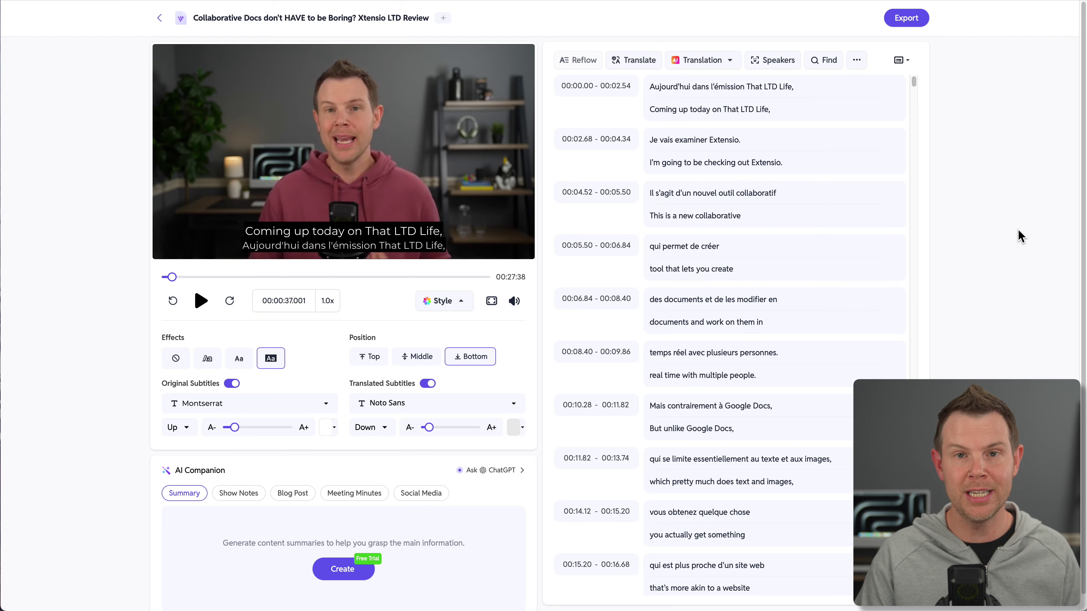
- Compare the SubEasy AI and SubEasy AI Plus options and translate the subtitles into Spanish with SubEasy AI
click(637, 62)
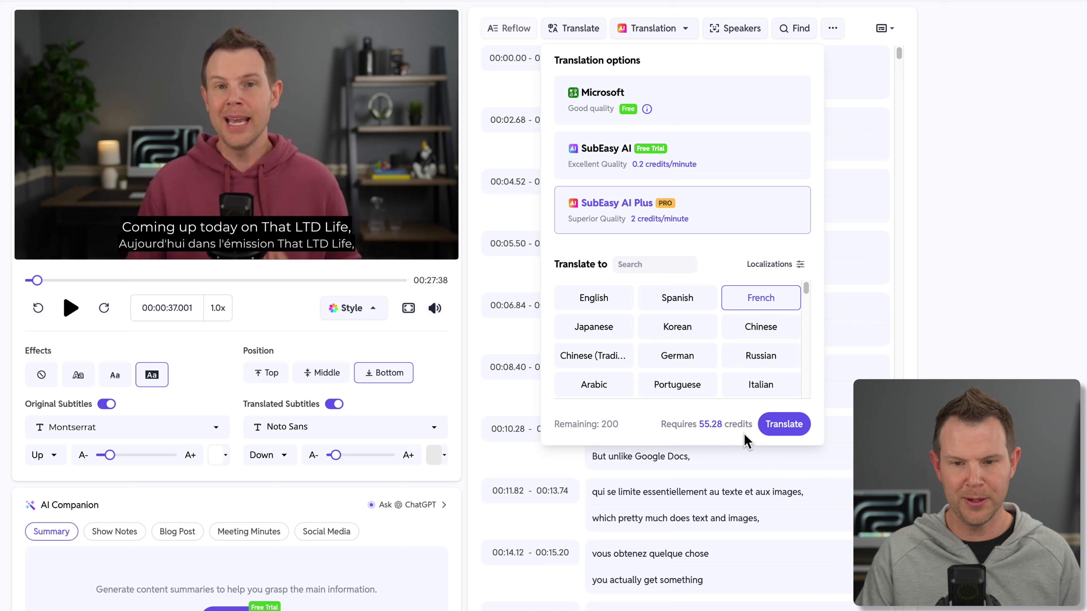
click(742, 156)
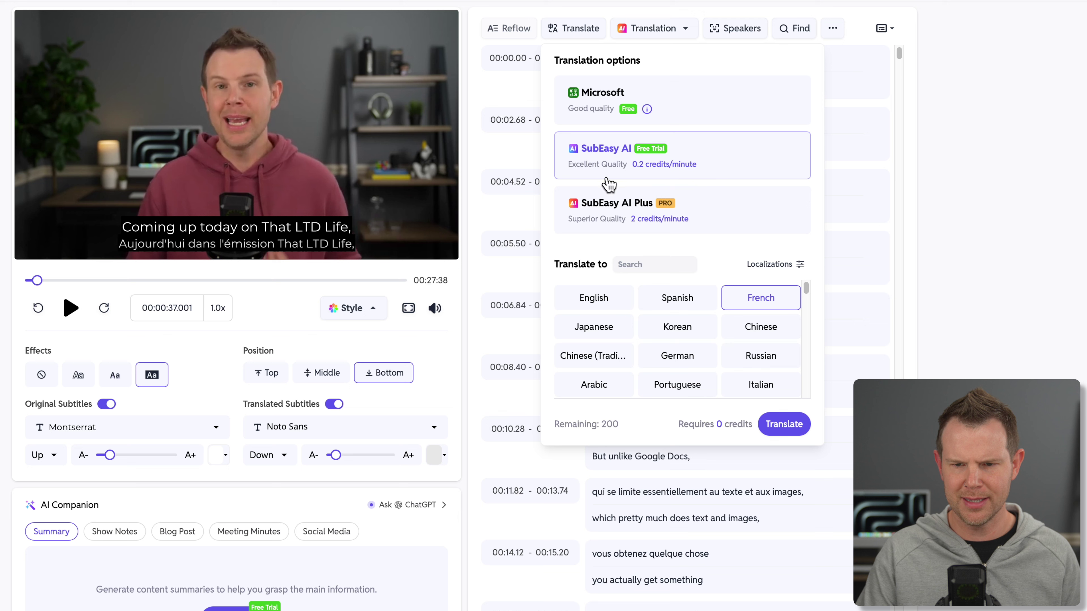
click(731, 209)
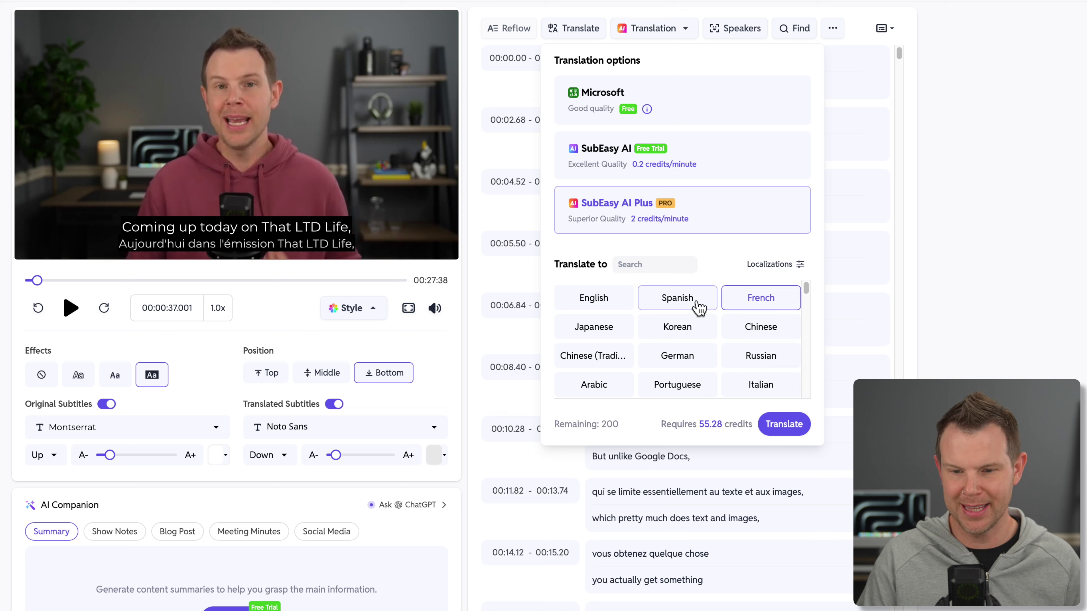
click(688, 161)
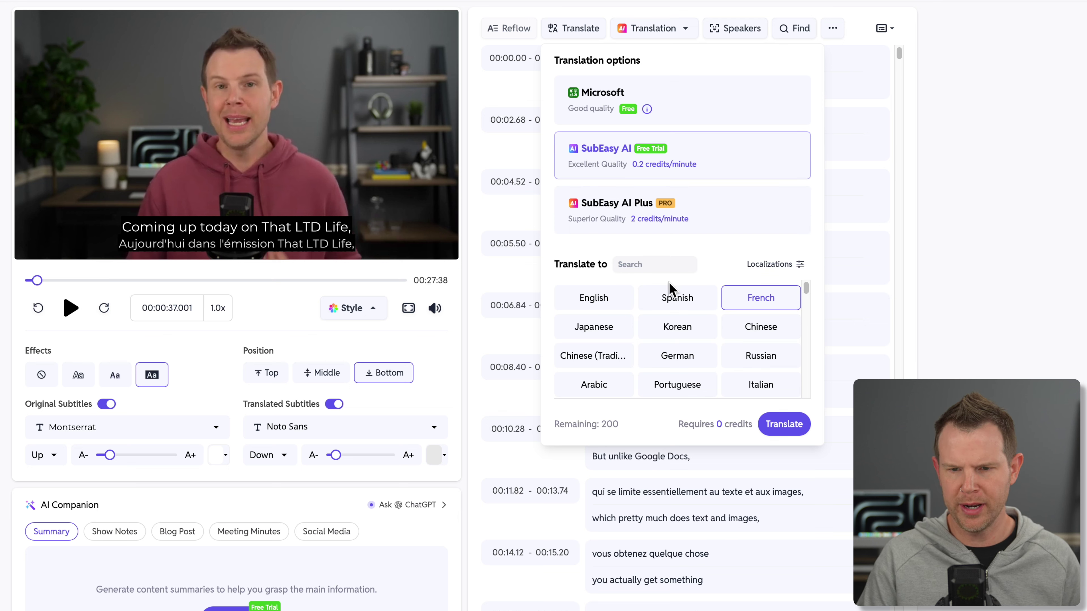
click(676, 302)
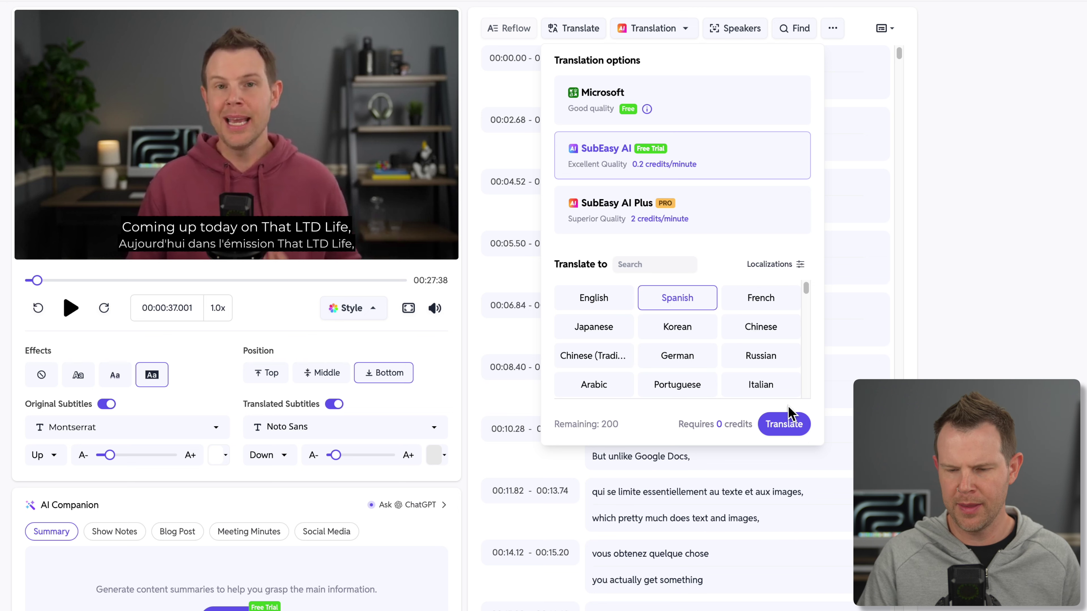
click(791, 425)
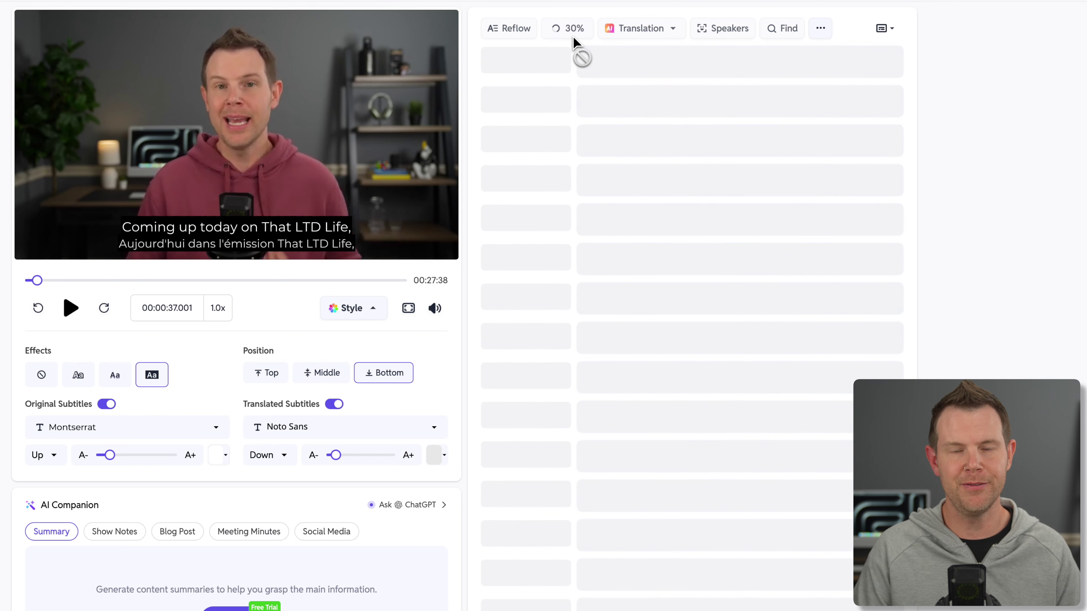
- View the original subtitles and the French translation in turn, and return to the Spanish translation
click(684, 30)
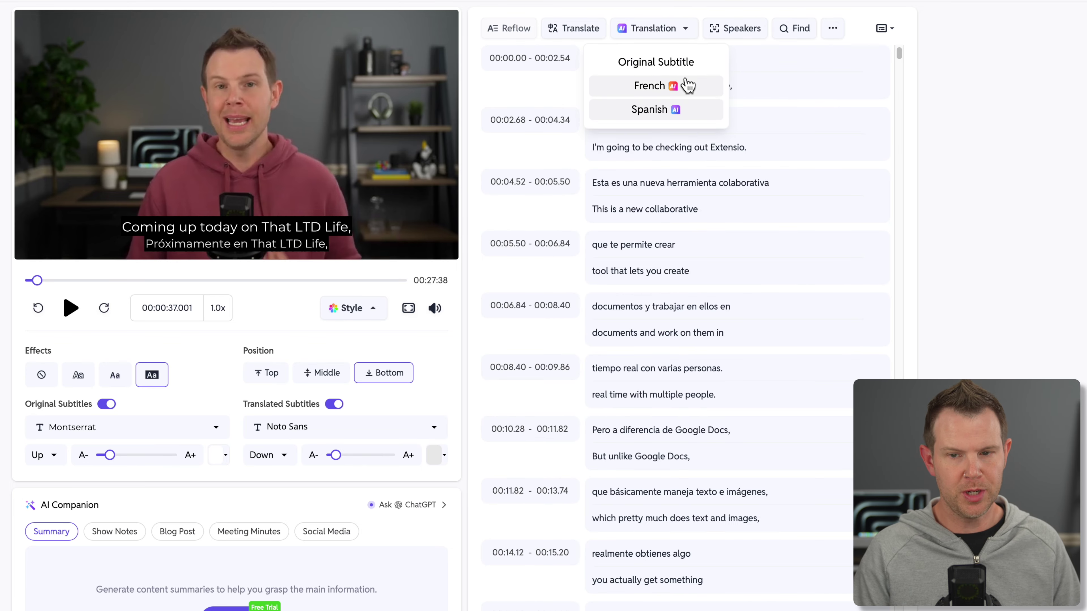
click(685, 61)
click(673, 30)
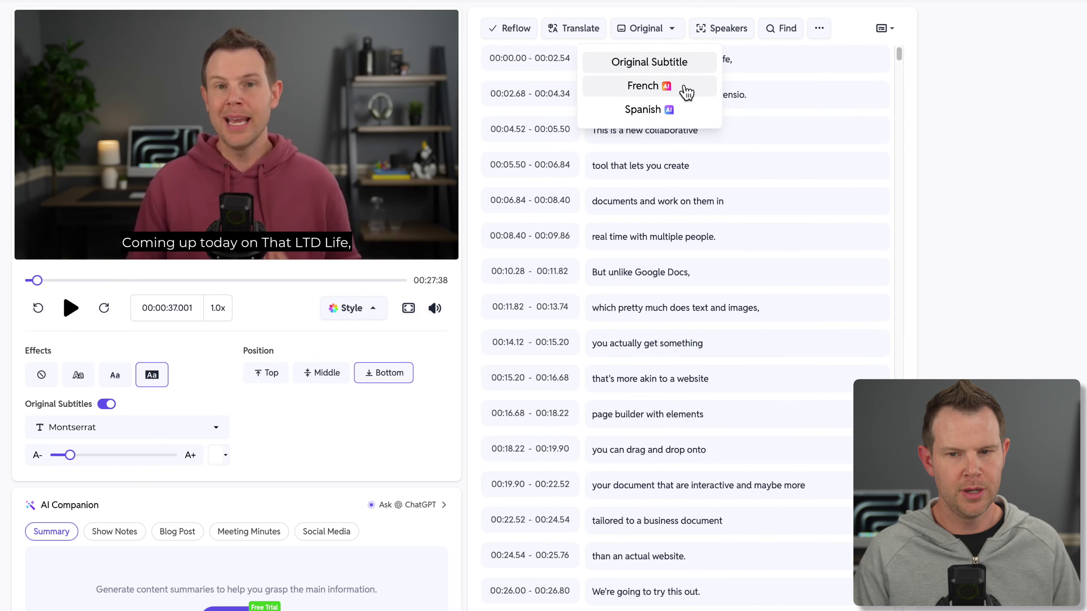
click(683, 87)
click(665, 32)
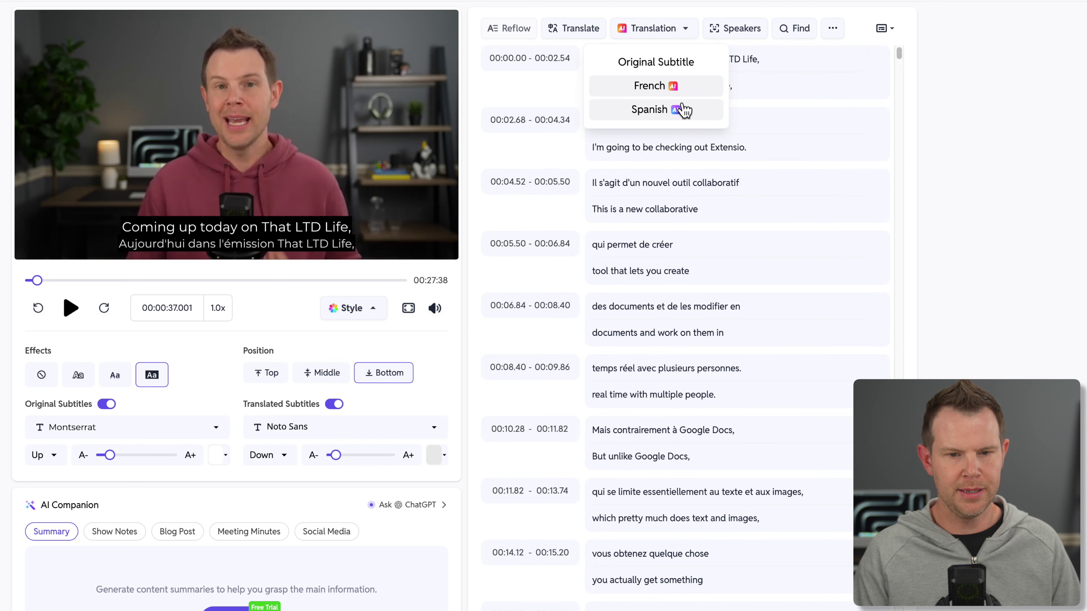
click(687, 107)
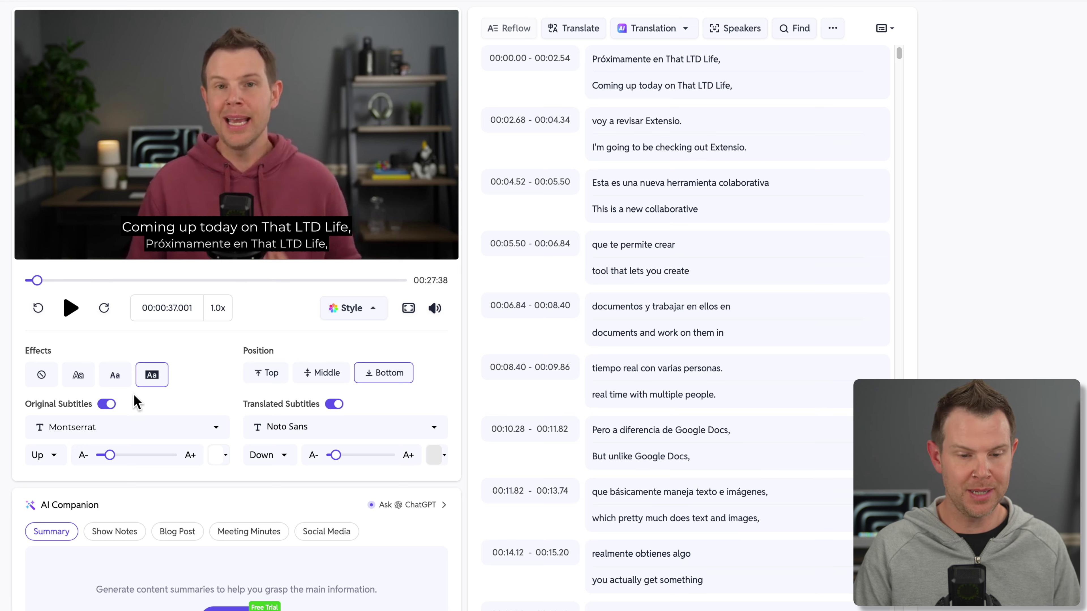
- Try showing the original and the translated subtitles separately on the video, ending with only the original subtitles turned on
click(108, 409)
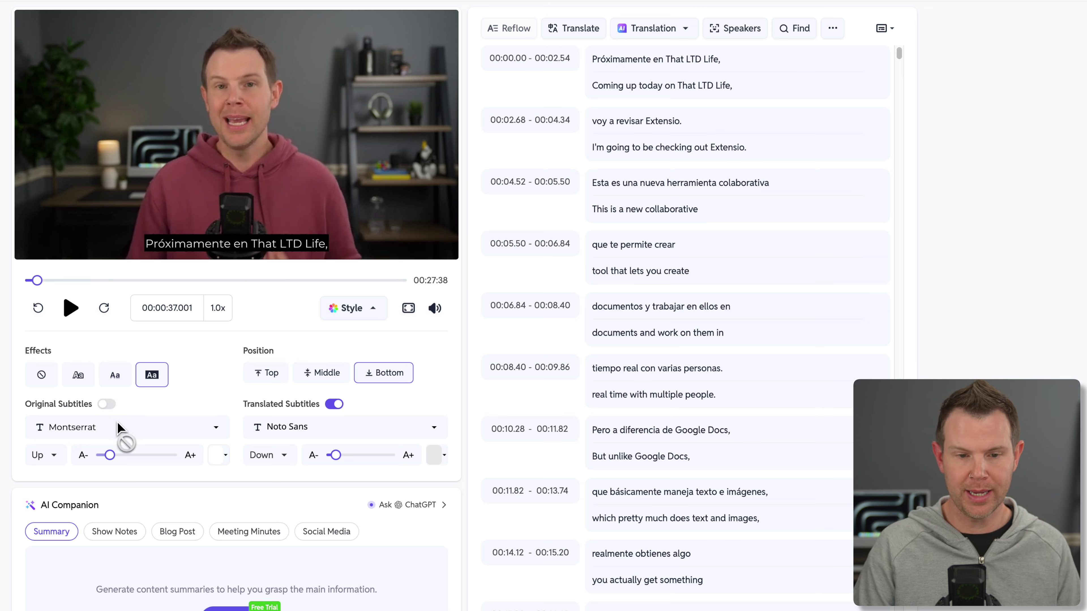
click(336, 405)
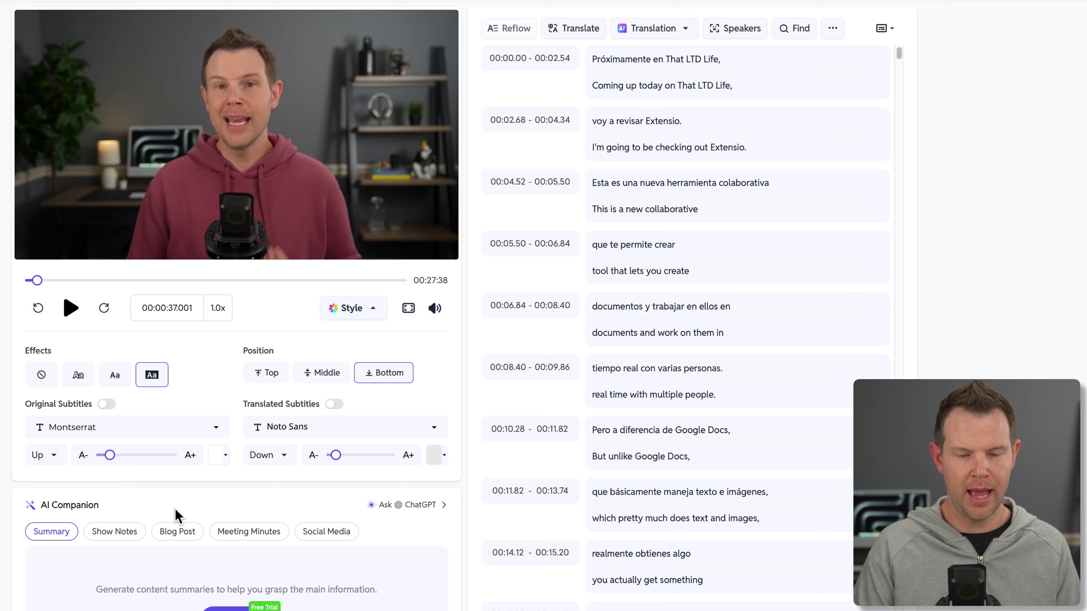
click(107, 404)
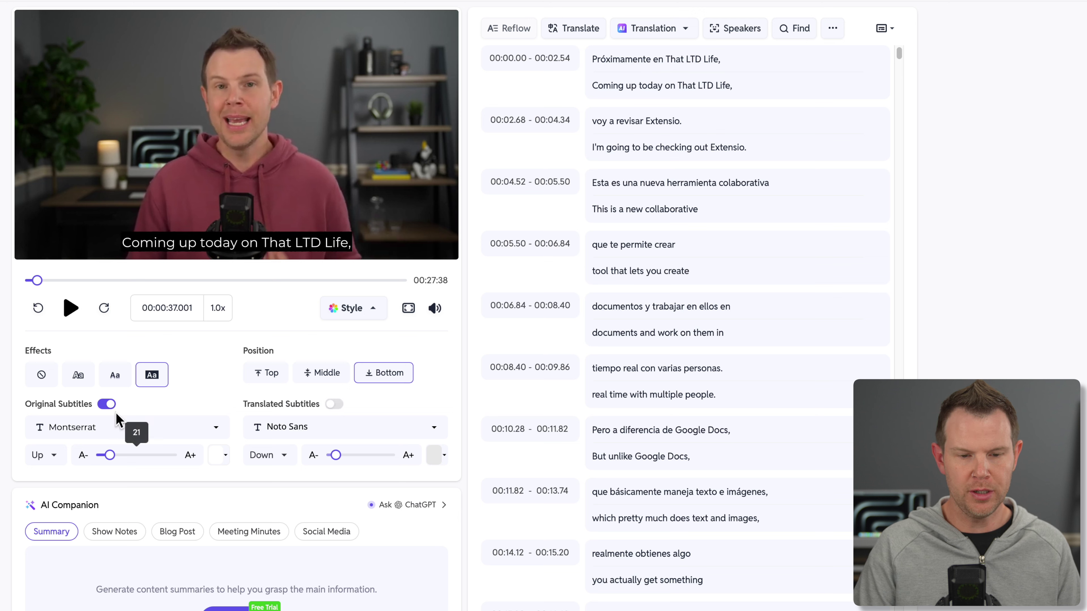
click(108, 404)
click(334, 405)
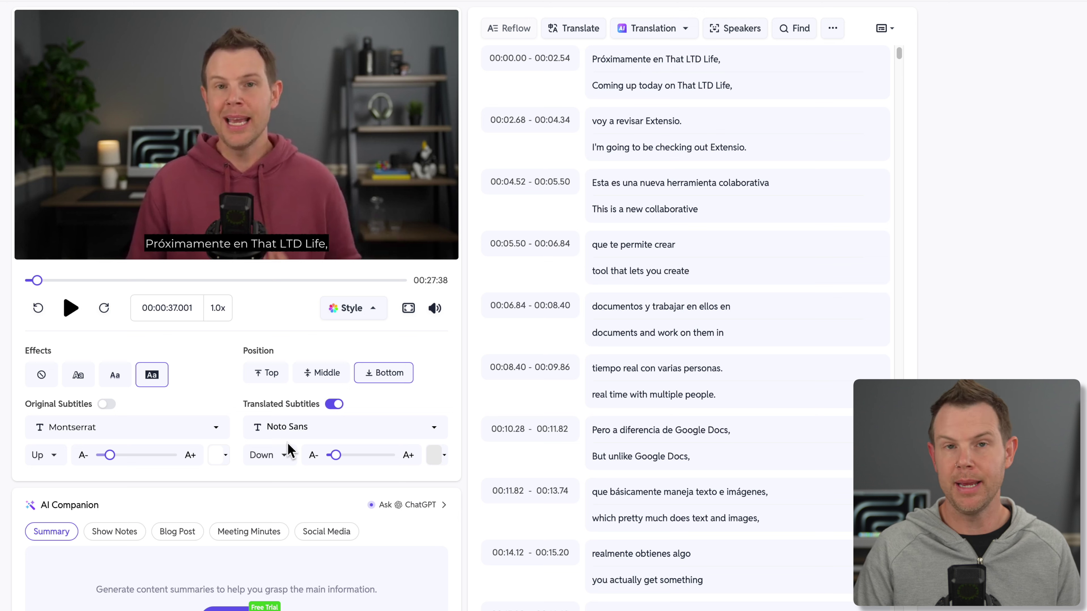
click(334, 404)
click(107, 404)
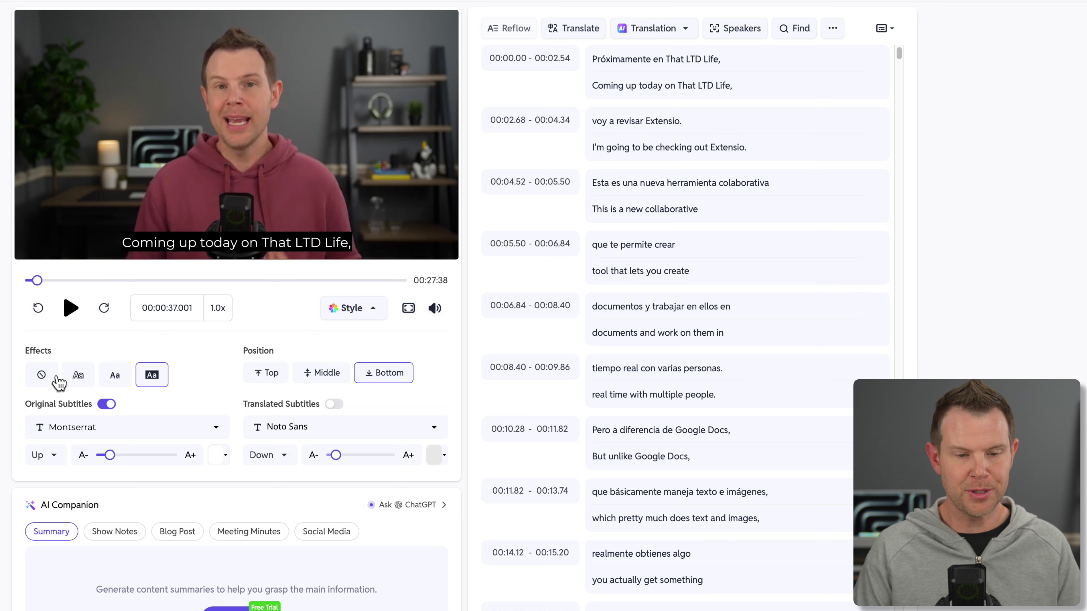
- Try the subtitle text with no effect, a shadow and an outline, and restore the solid background effect
click(42, 375)
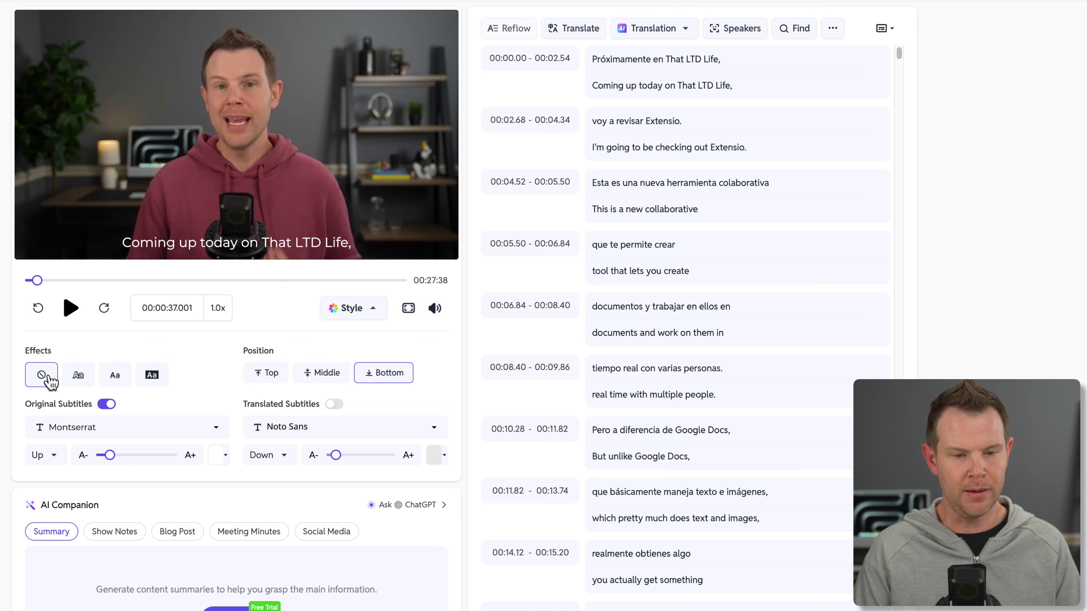
click(78, 379)
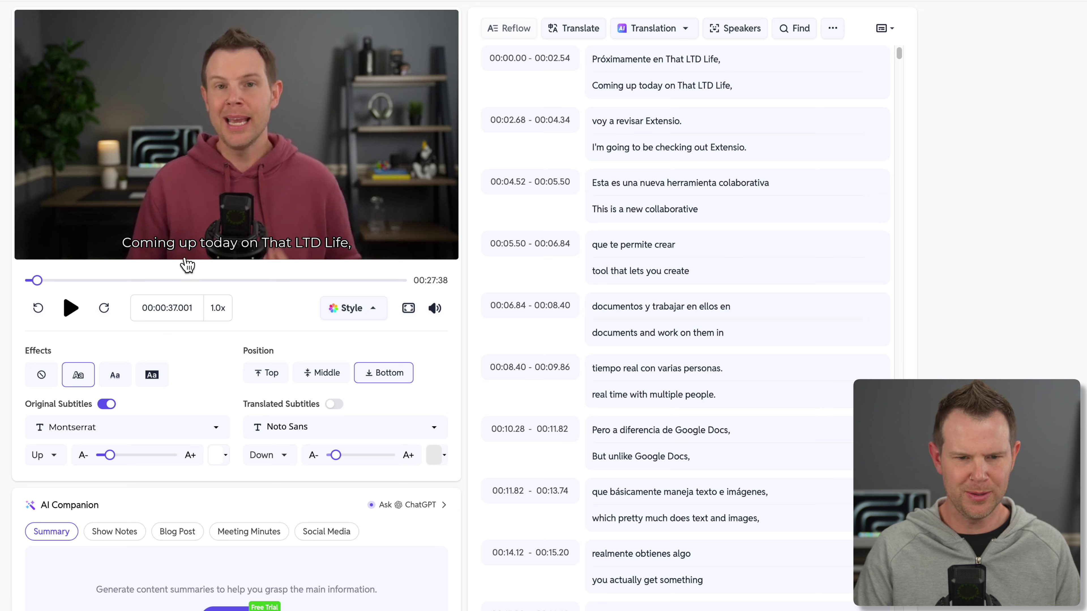
click(115, 377)
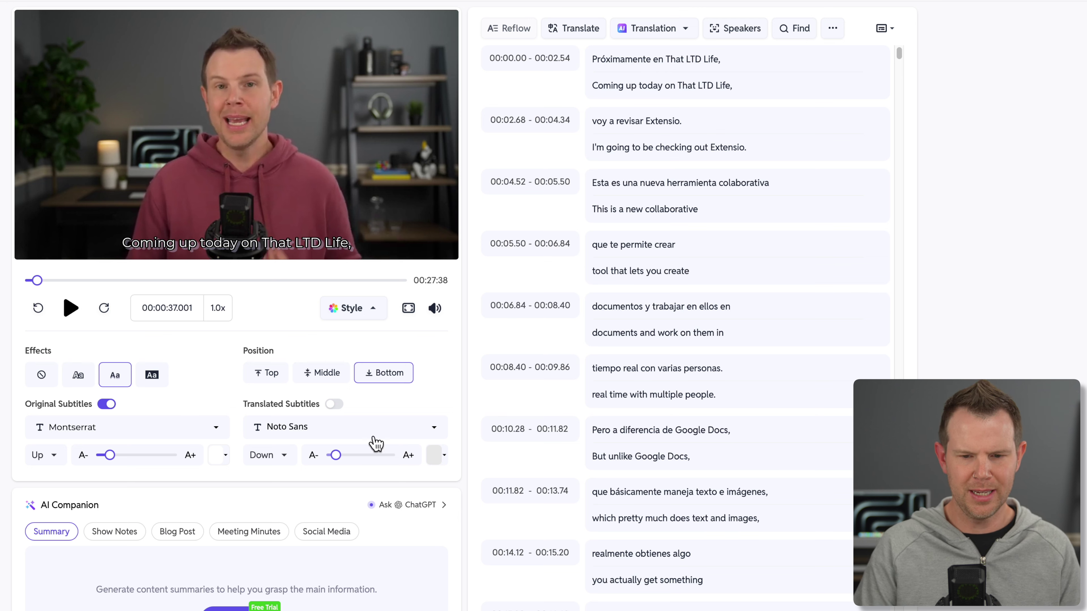
click(150, 375)
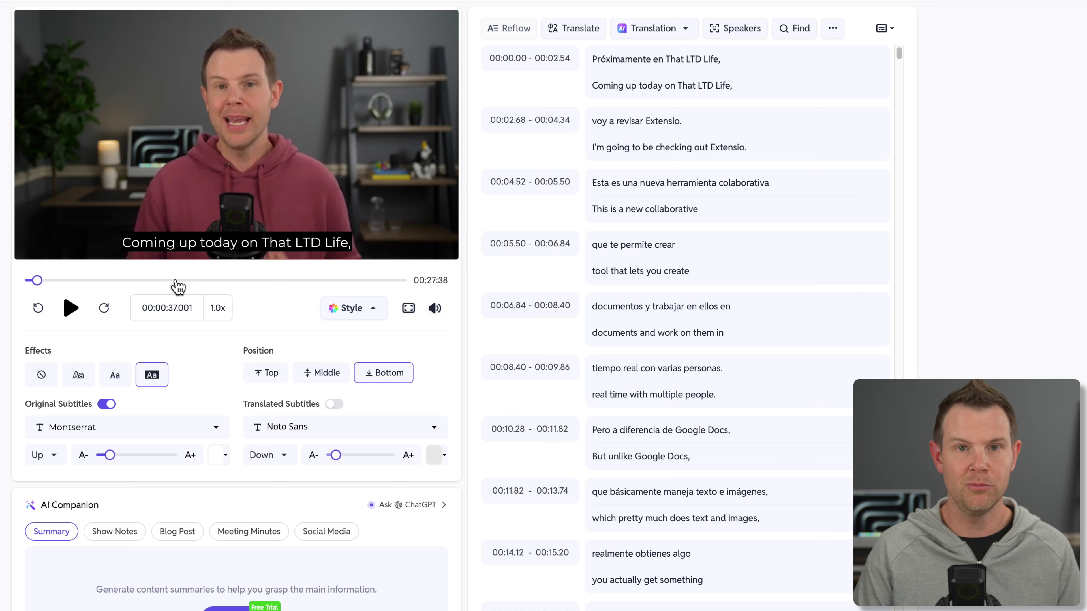
- Try the top and middle subtitle positions on the video and restore the bottom position
click(271, 374)
click(330, 372)
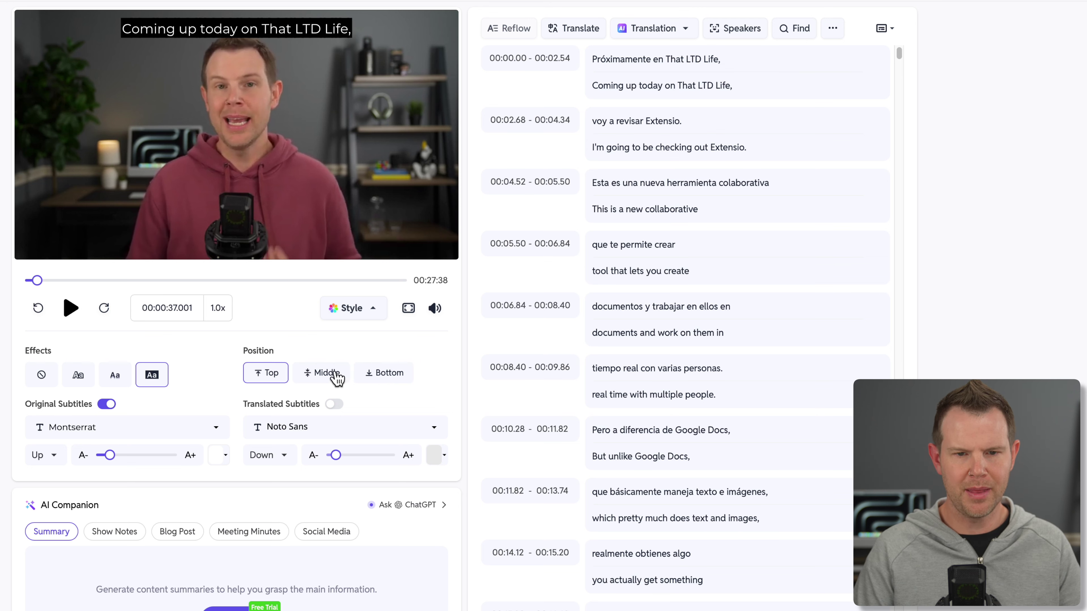
click(391, 372)
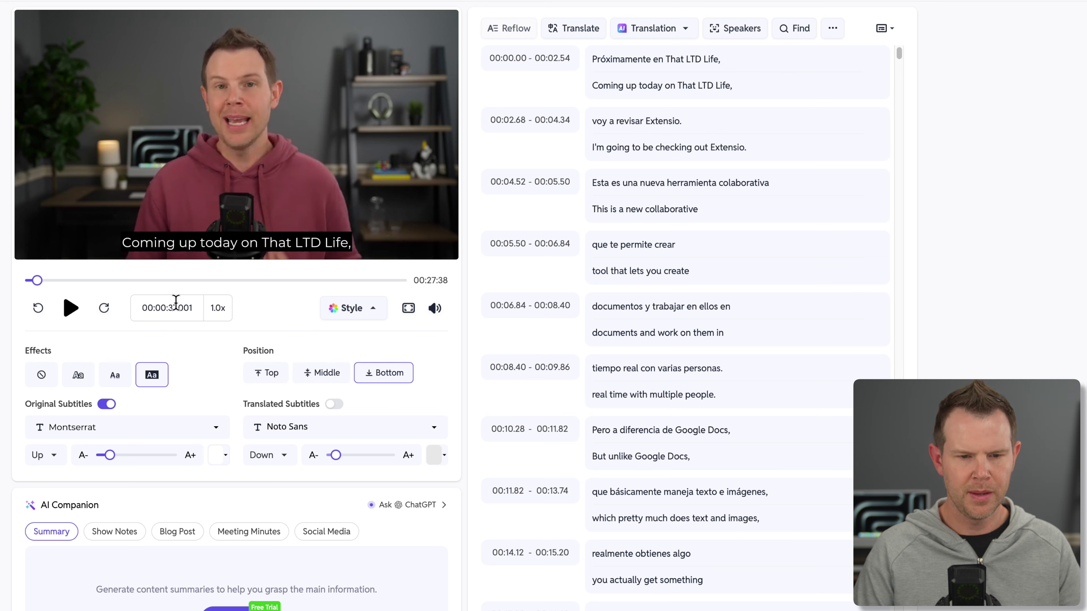
- Try the Edu TAS Beginner Medium font on the original subtitles, and set their font to Smiley Sans Oblique
click(109, 425)
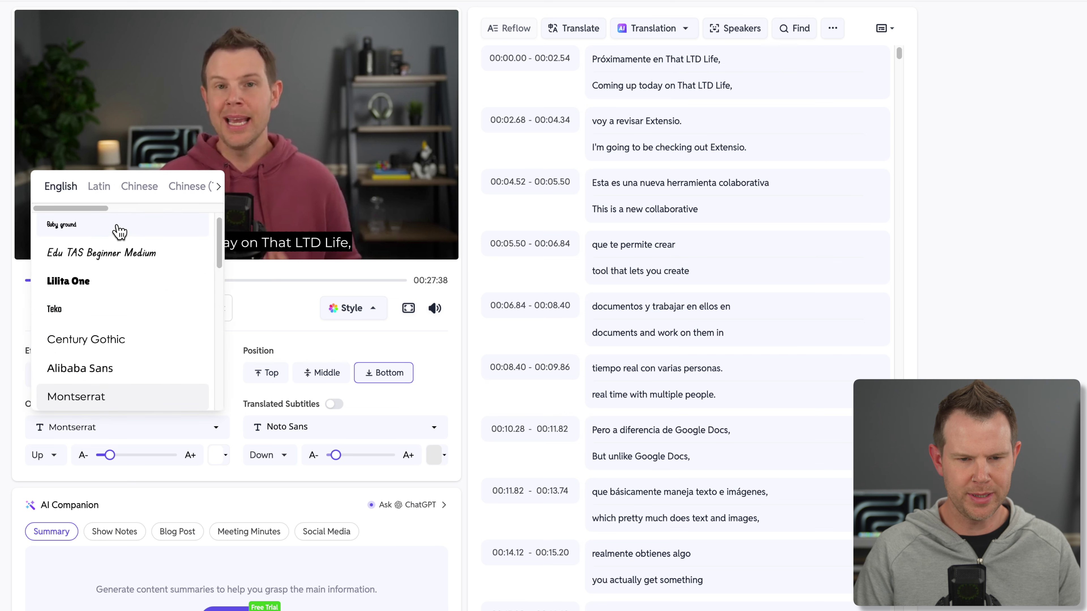
drag(80, 207, 201, 209)
click(101, 252)
drag(219, 248, 216, 403)
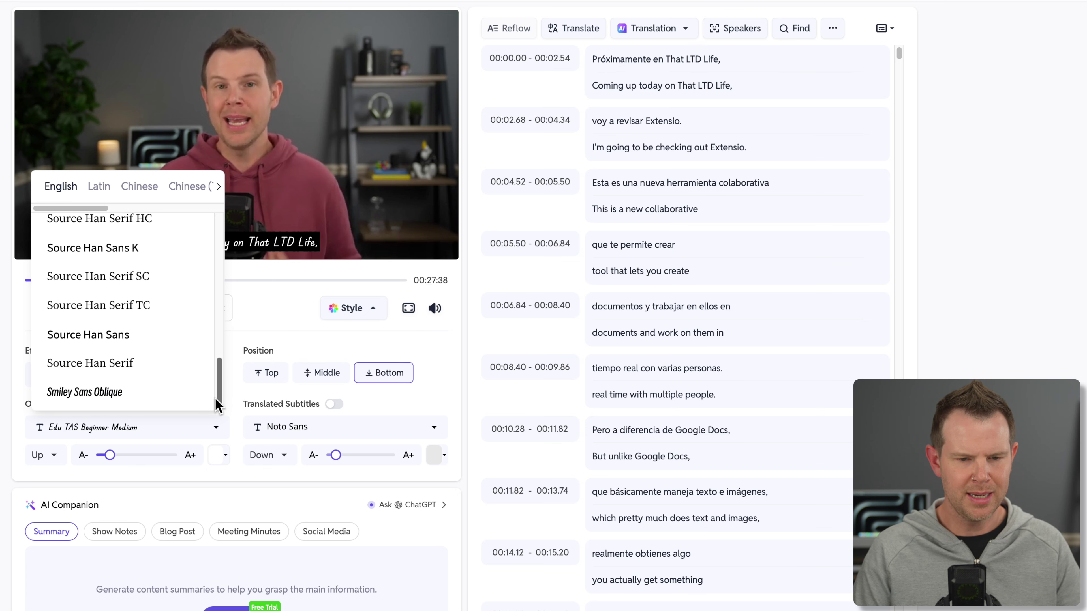
click(101, 390)
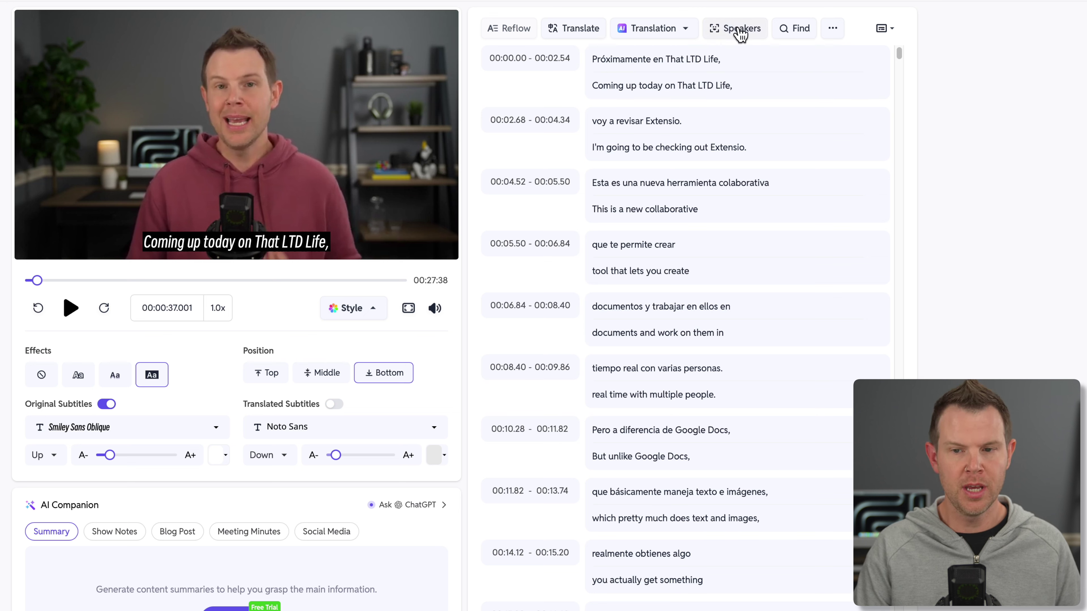
- Activate speaker identification for the subtitles and rename Speaker 1 with the presenter's first name
mouse_move(740, 34)
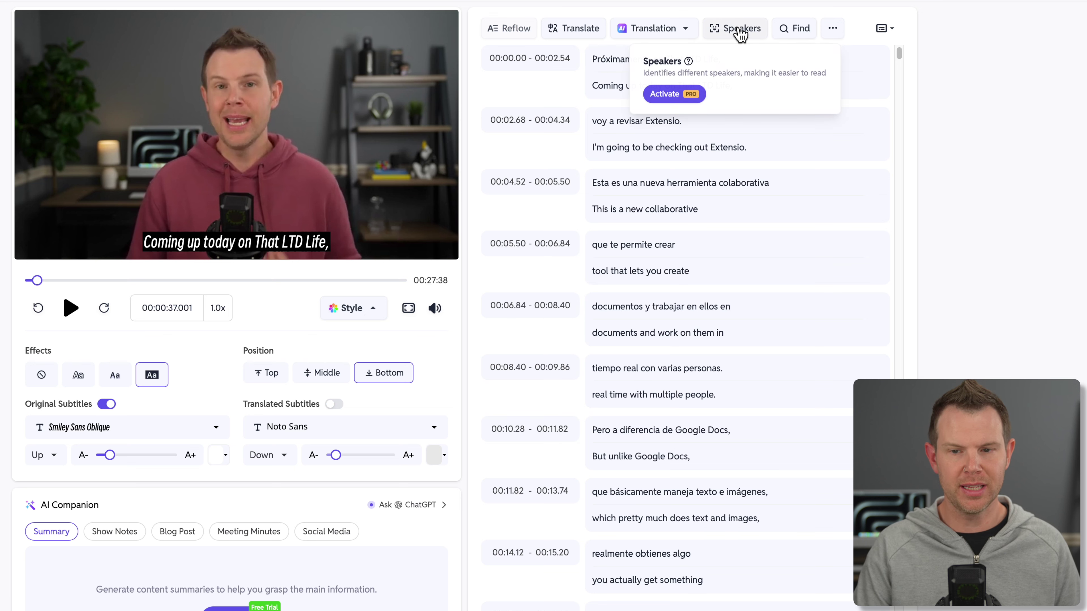
click(672, 96)
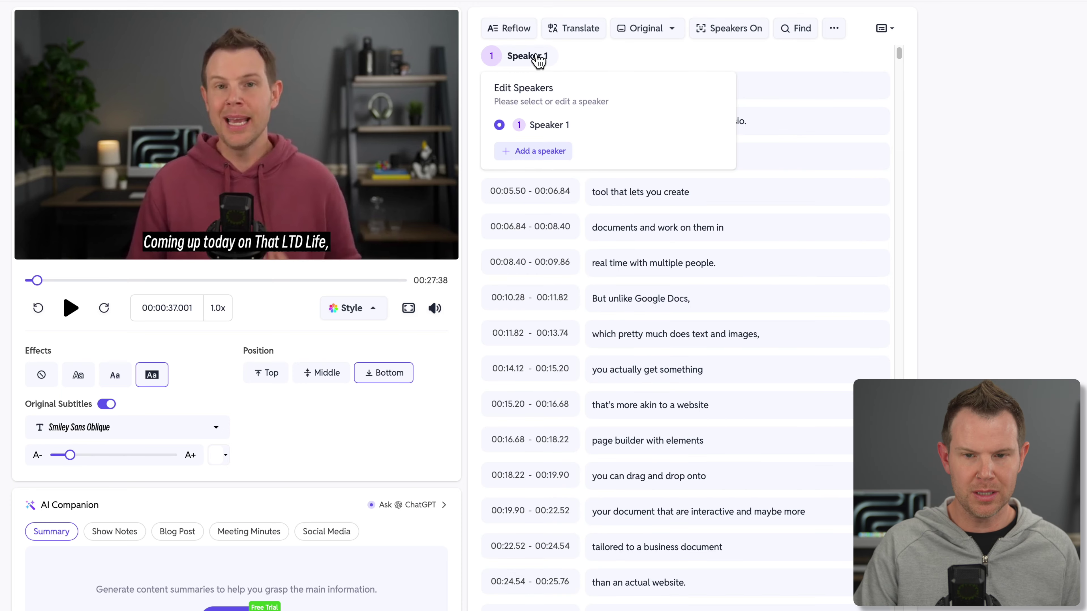
click(706, 125)
key(ctrl+a)
text(Dave)
key(Return)
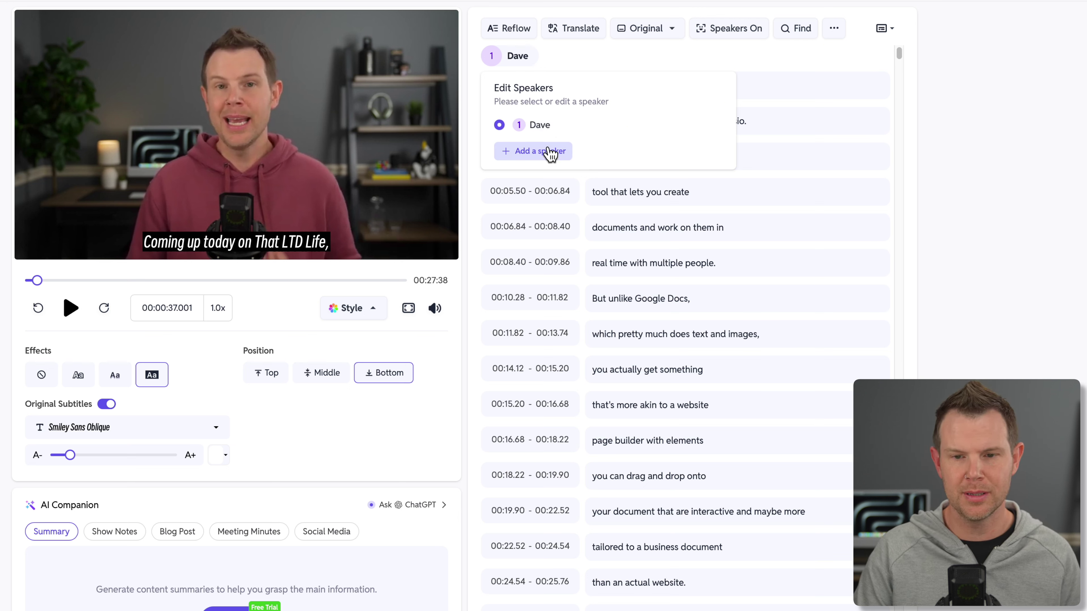
click(503, 58)
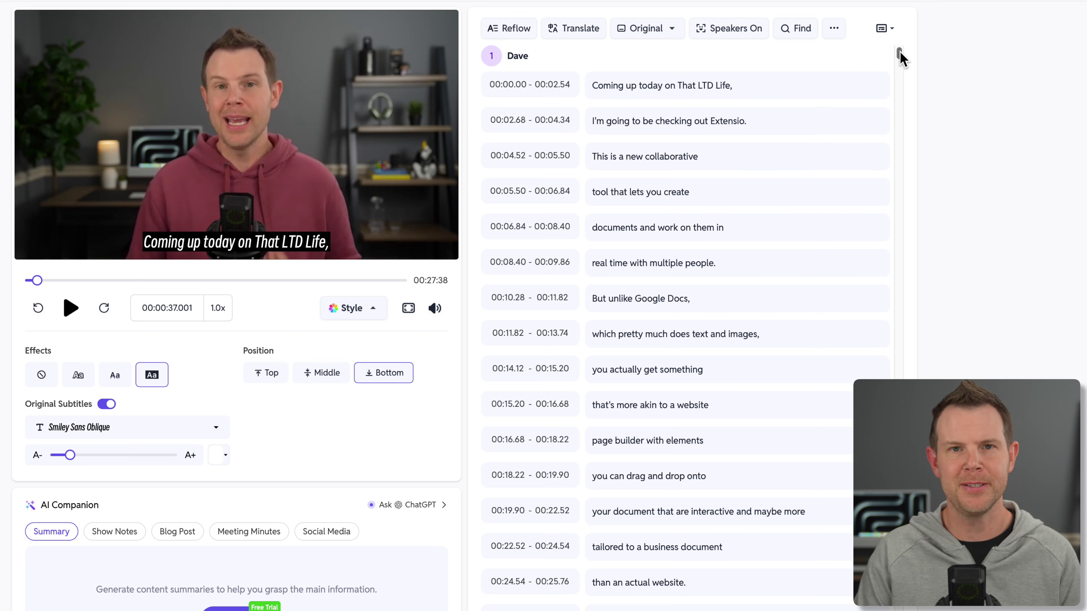
- Correct the misspelled product name in the second subtitle line to "Xtensio"
click(737, 297)
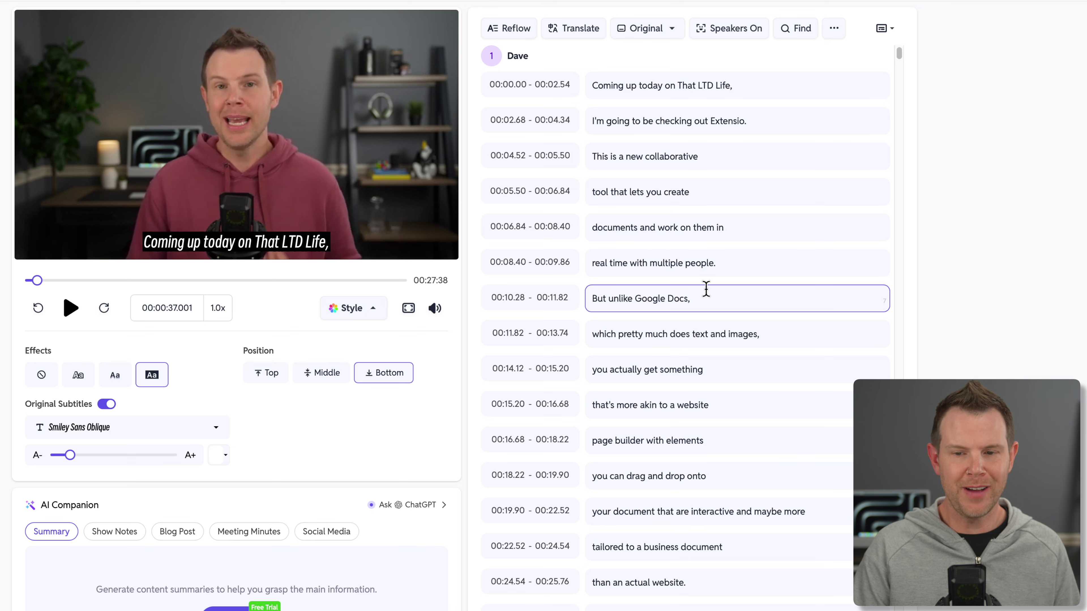
double_click(731, 121)
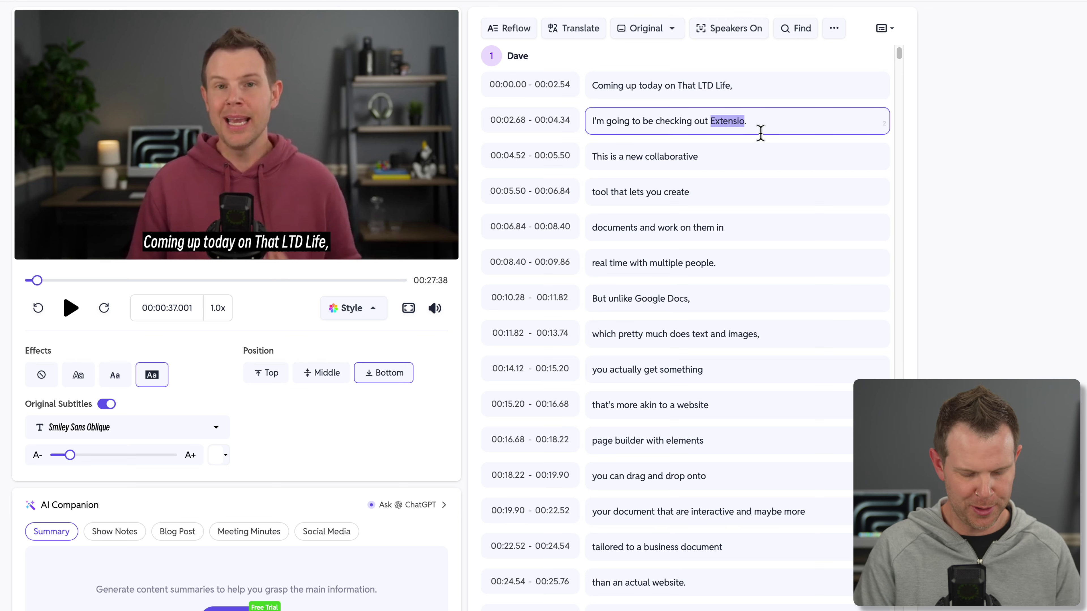
text(X)
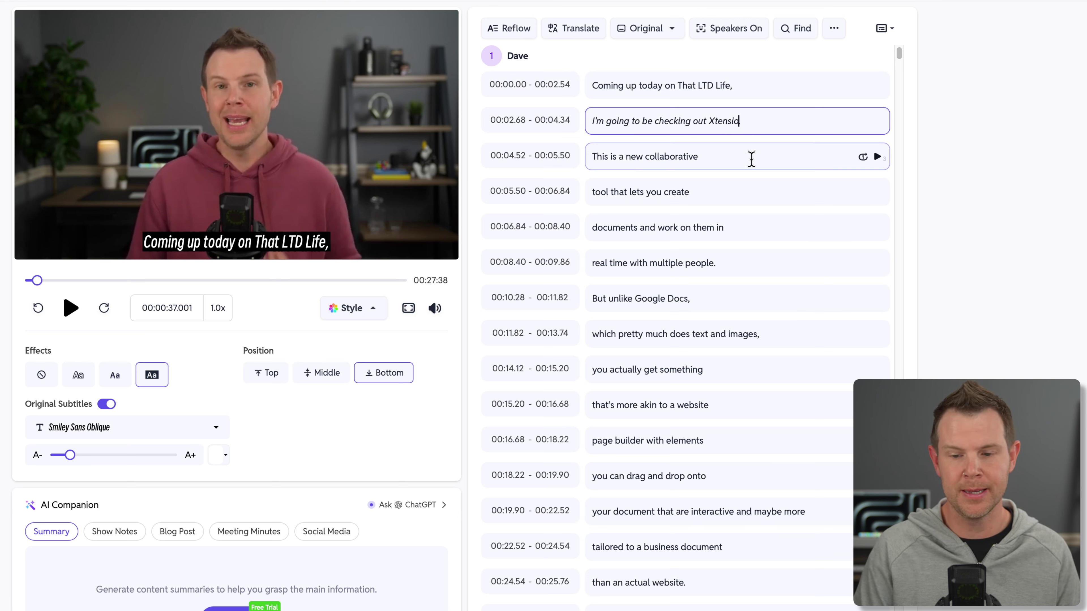
text(tensio)
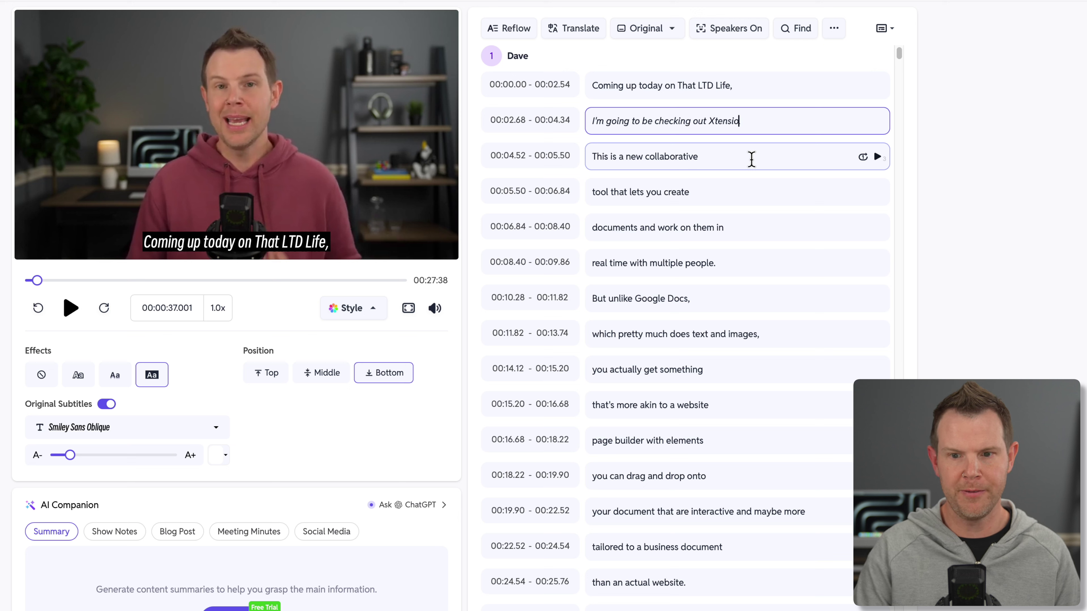
text(.)
double_click(685, 228)
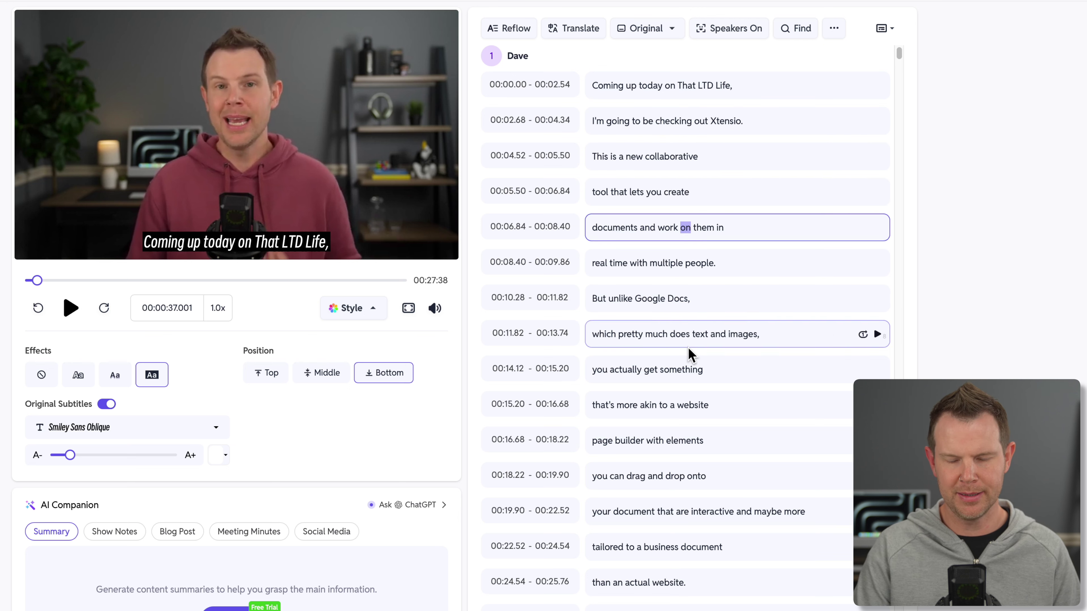
double_click(677, 298)
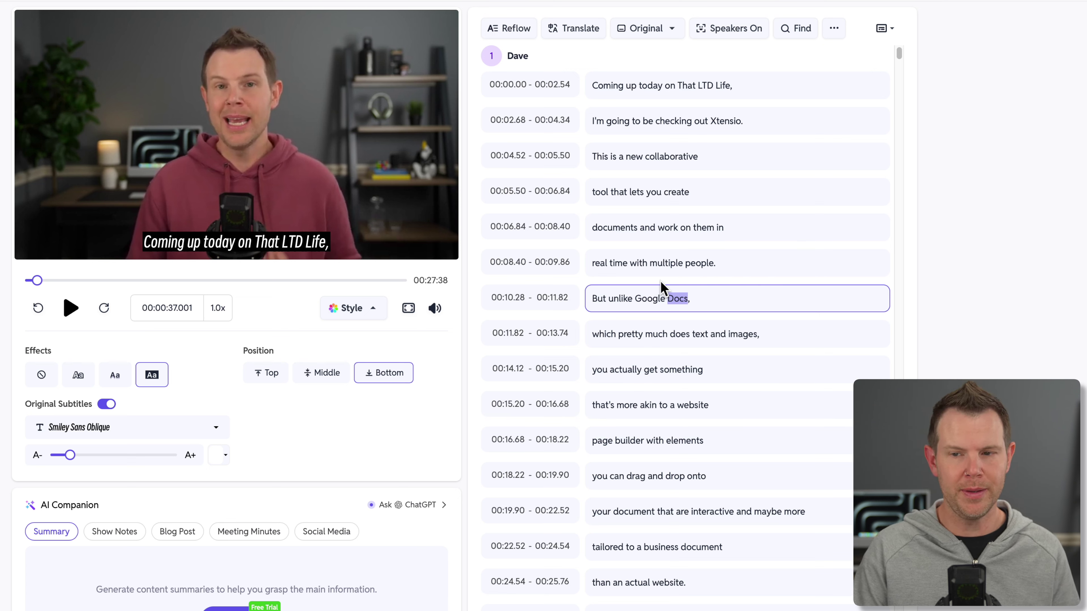
- Switch the editor to Transcription View and check its translation options and the available subtitle versions
click(882, 28)
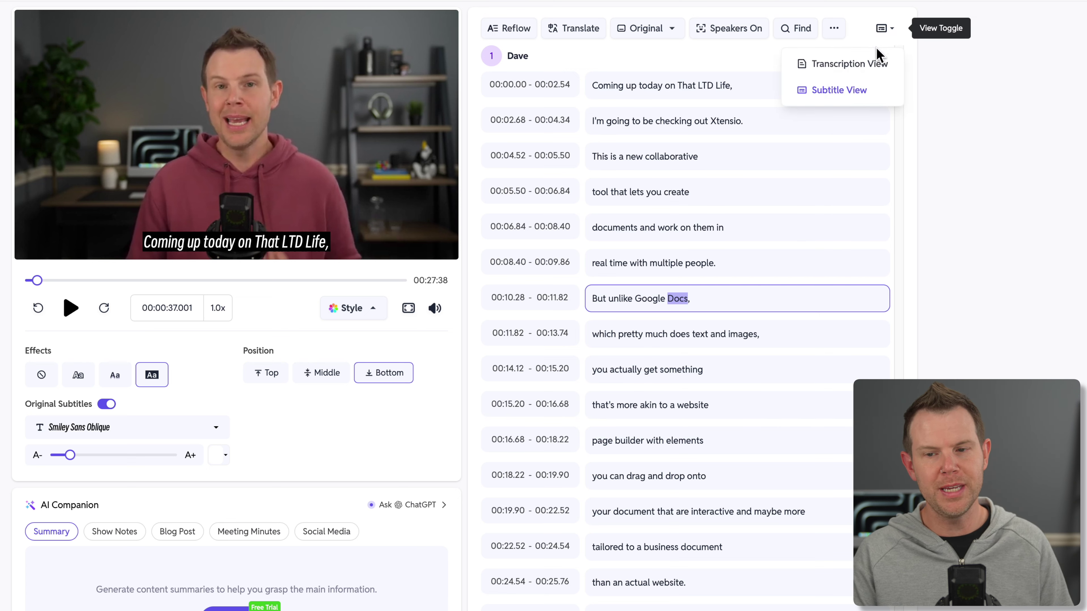
click(860, 65)
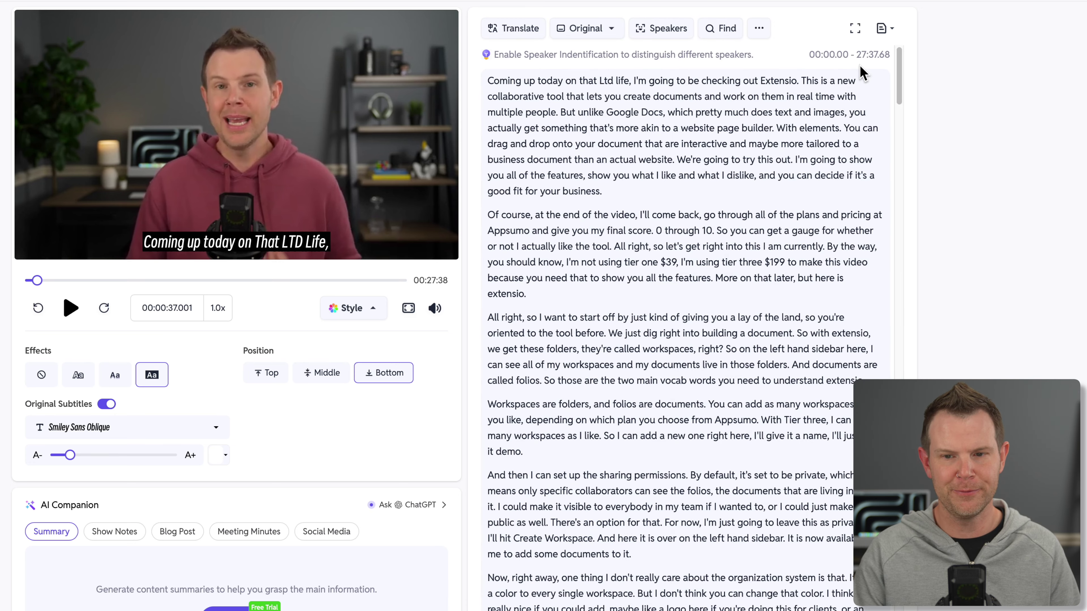
click(517, 30)
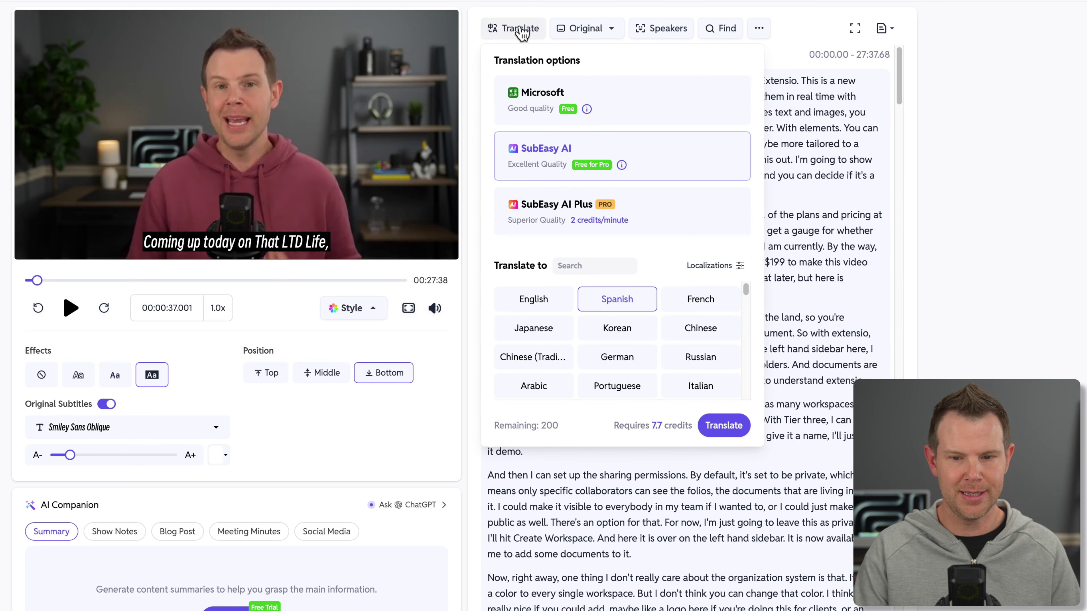
click(592, 31)
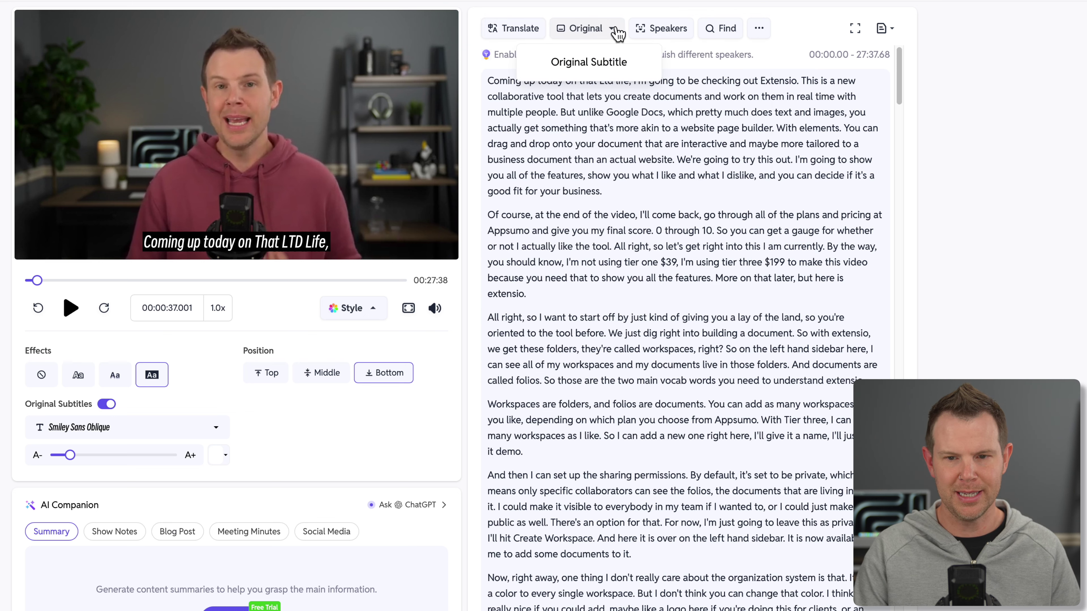
- Translate the transcript into French with SubEasy AI and accept the credit cost
click(522, 27)
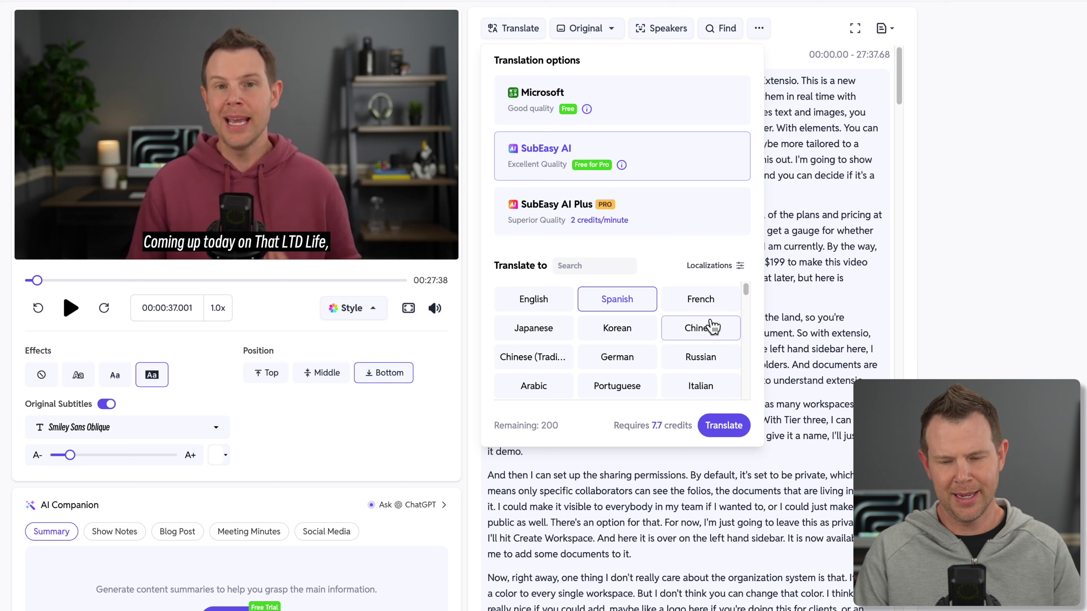
click(714, 302)
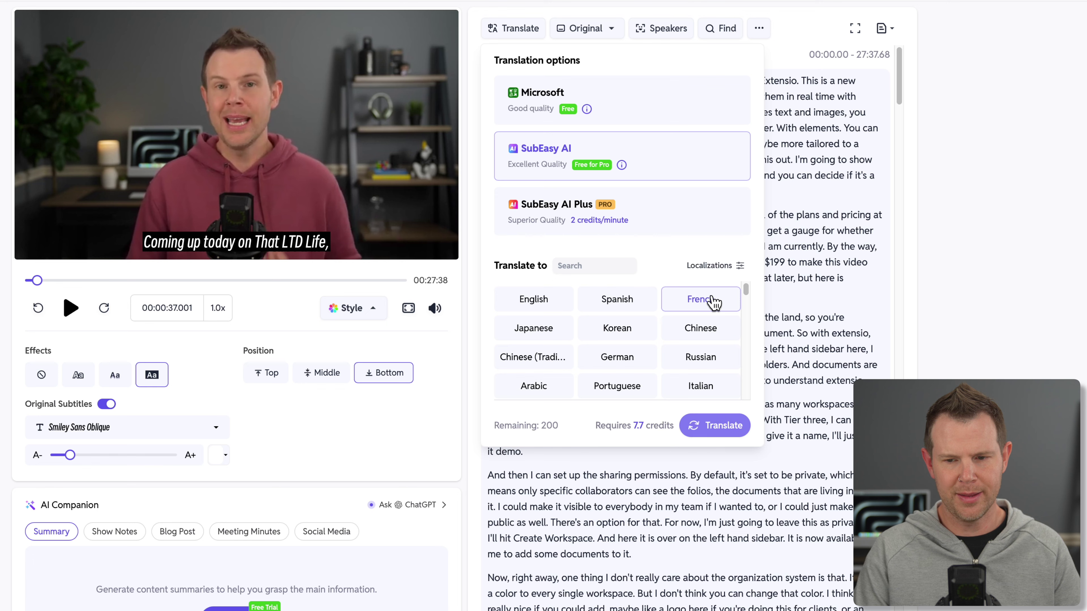
click(738, 430)
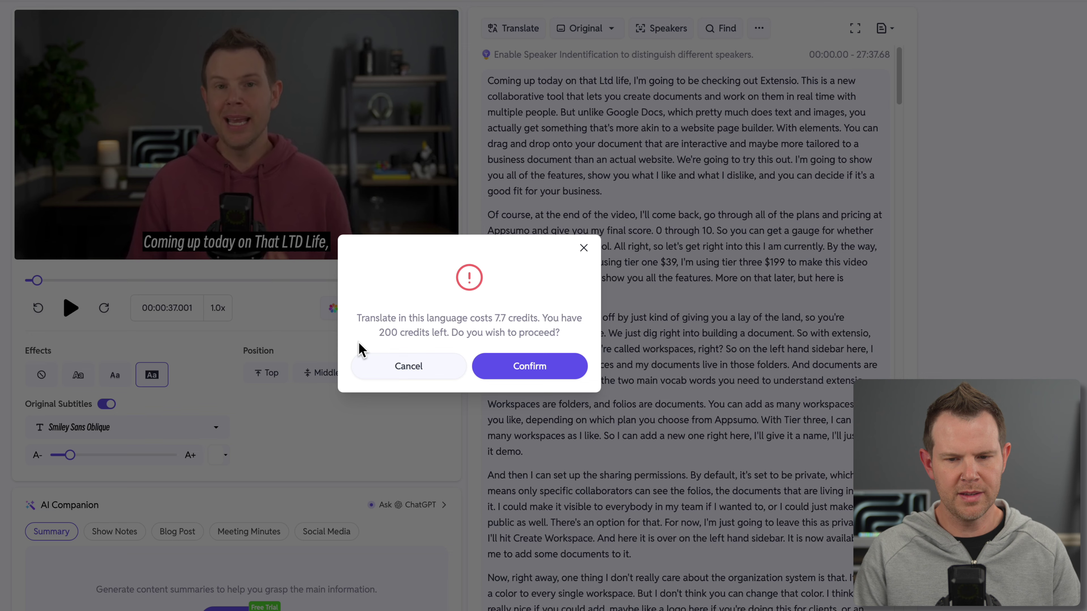
click(561, 375)
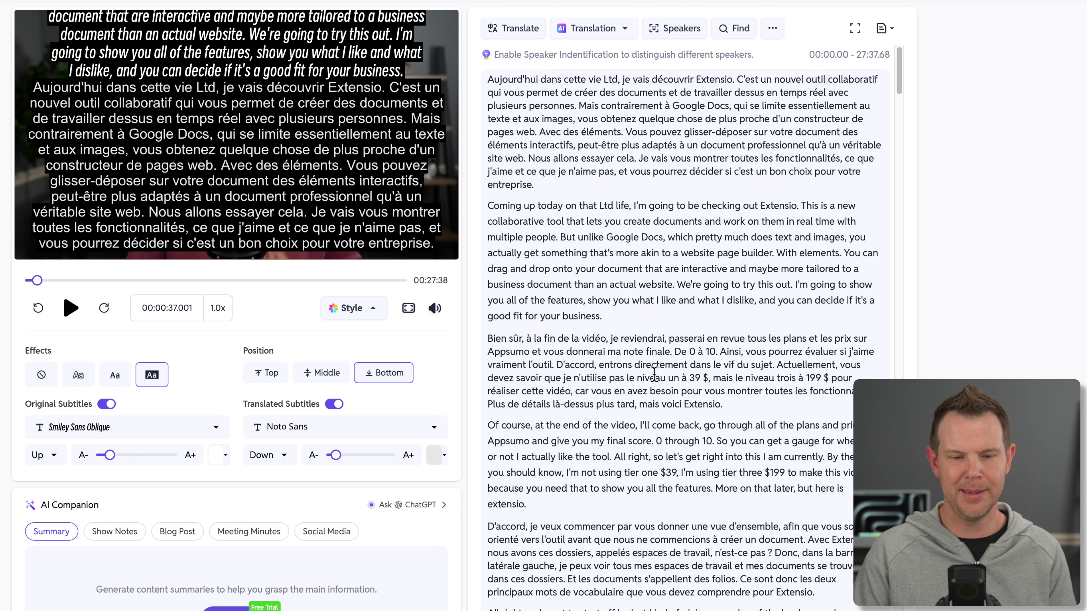
- Turn off the translated and original subtitles on the video, briefly previewing the original subtitles alone
click(333, 406)
click(109, 405)
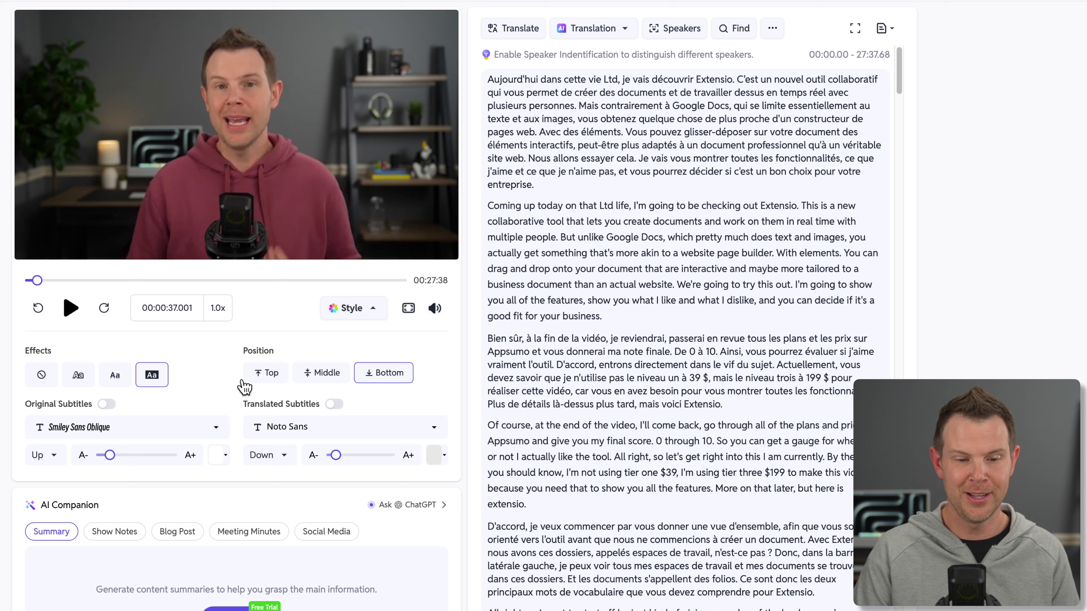
click(106, 404)
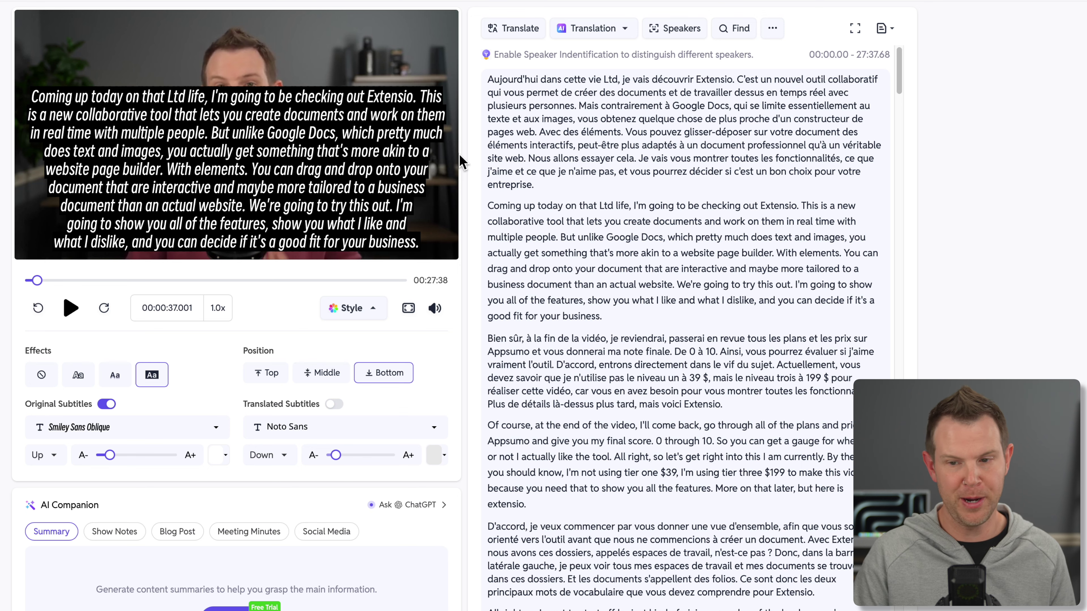
click(107, 404)
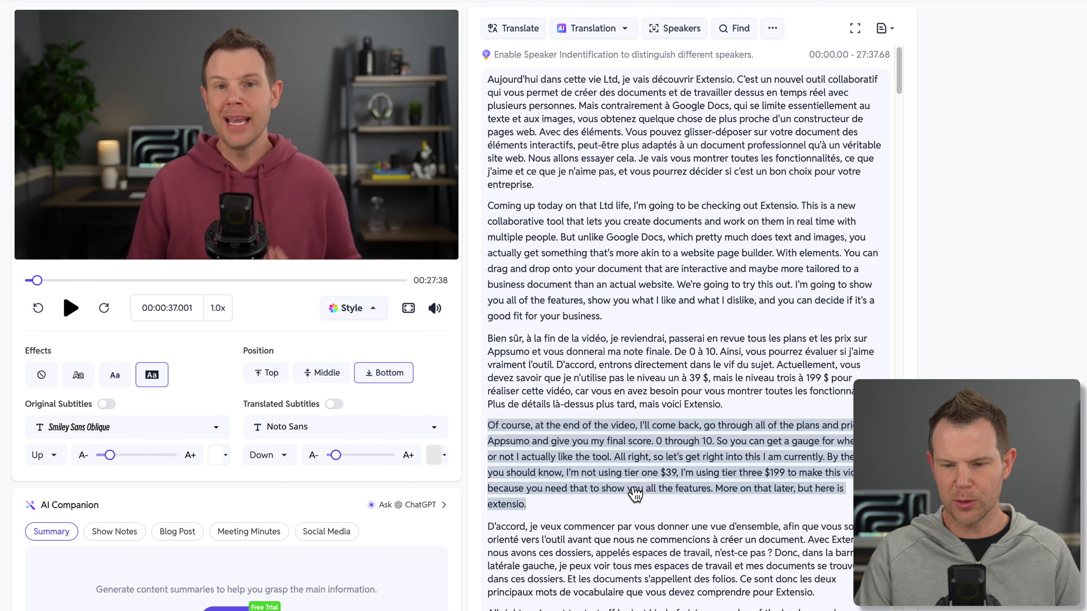
- Play the video from the paragraph starting "All right, so I want to start off", pause it, and look through the bilingual transcript
scroll(635, 495, down, 3)
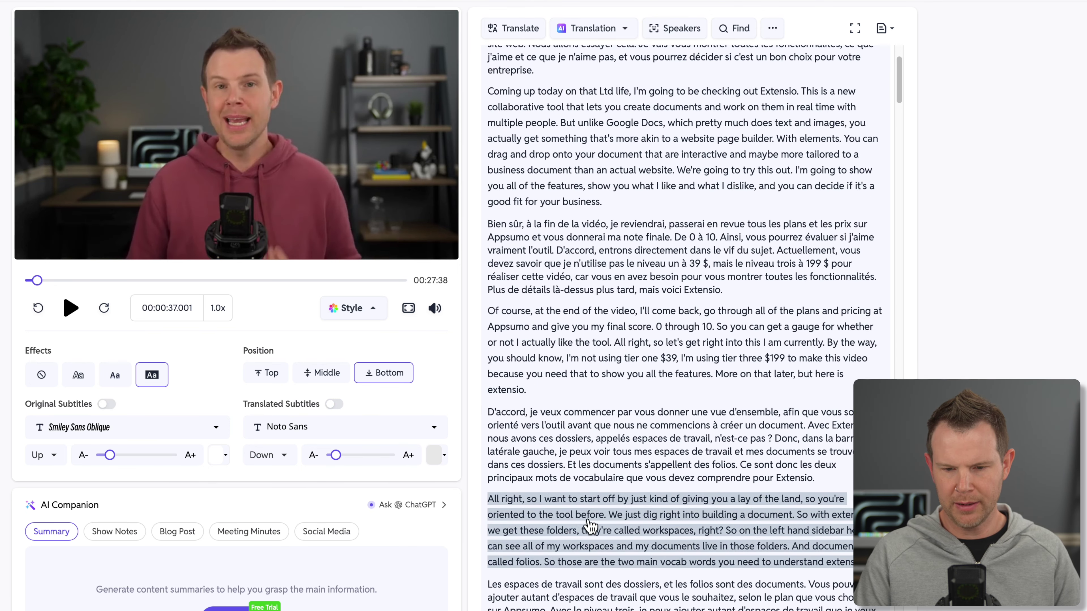
click(590, 526)
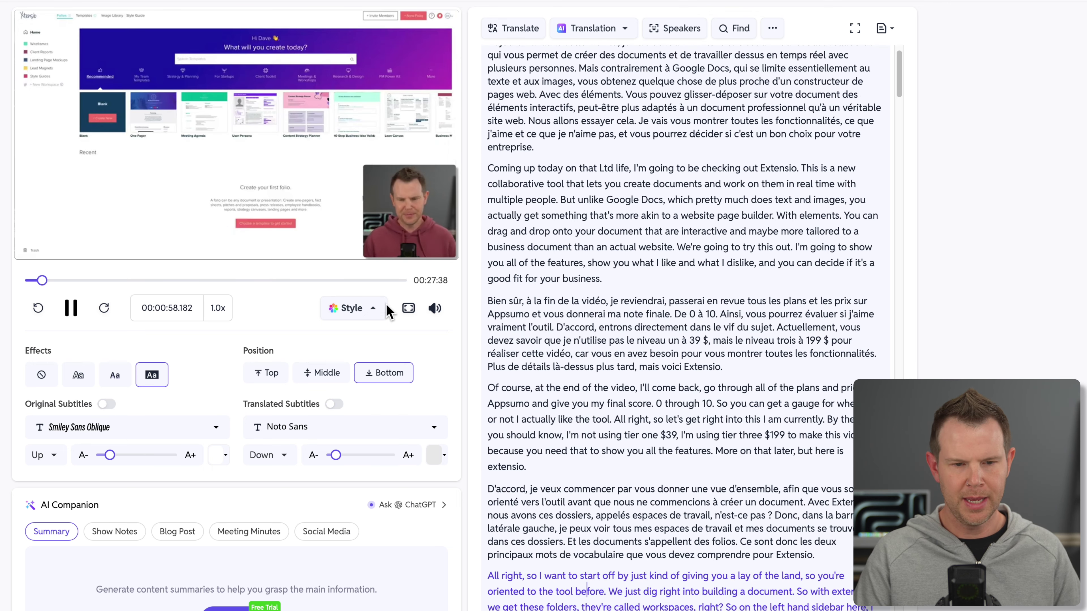
click(71, 309)
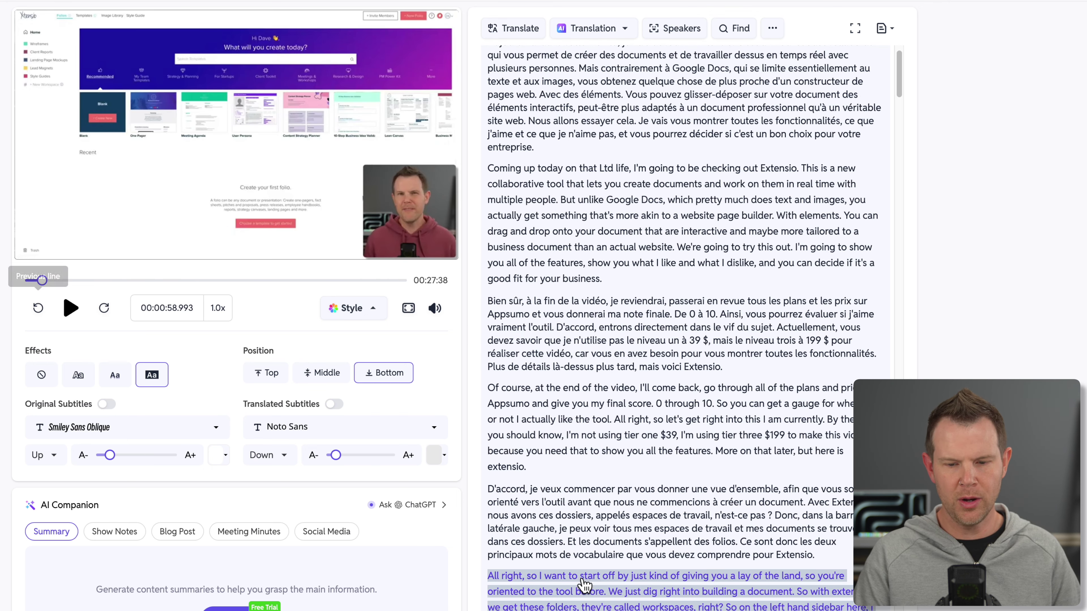
scroll(585, 585, down, 2)
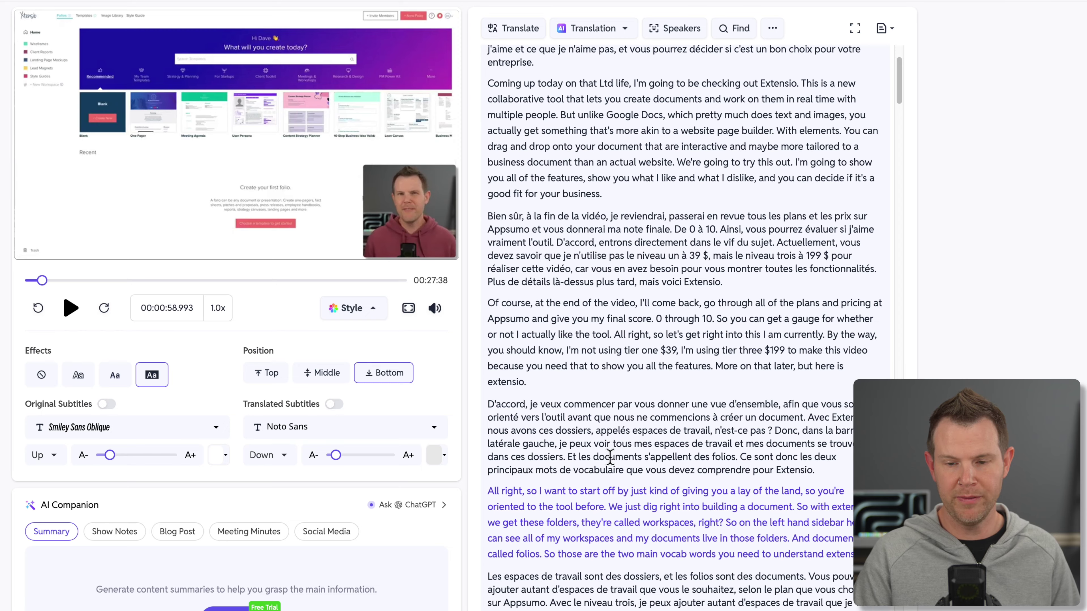
scroll(610, 457, down, 4)
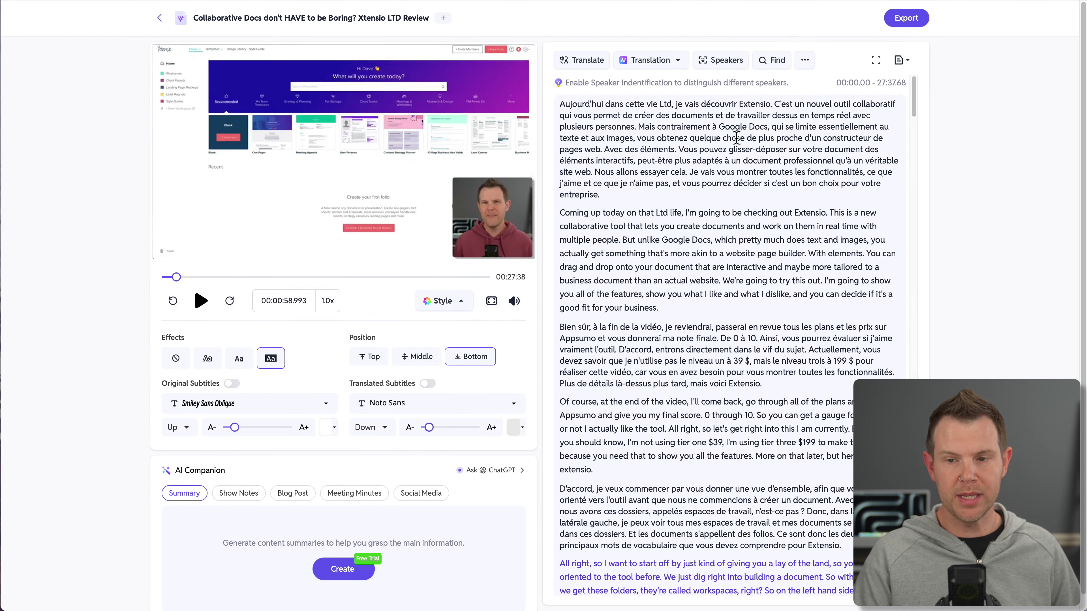
- Read through the transcript in the full-screen view, highlight the line starting "Com There we go, I get colors", and close the view
click(876, 60)
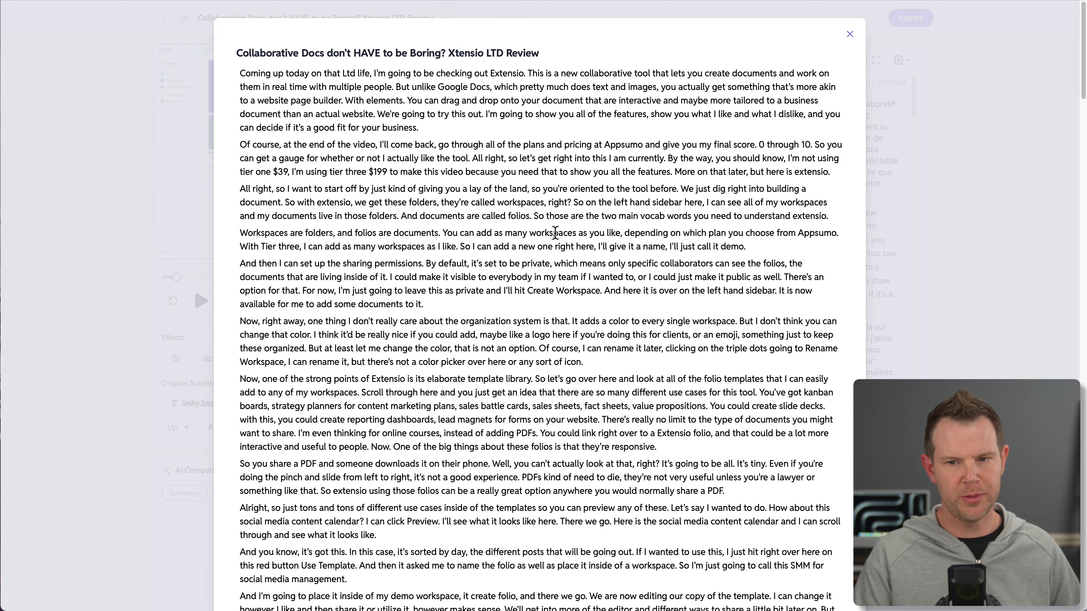
scroll(584, 233, down, 9)
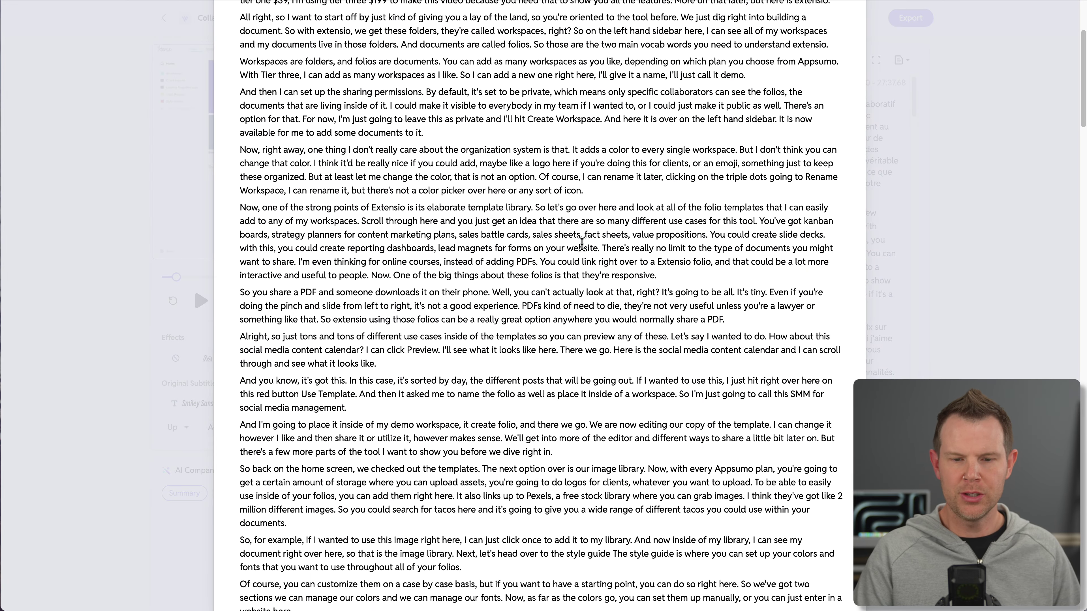
scroll(584, 254, down, 5)
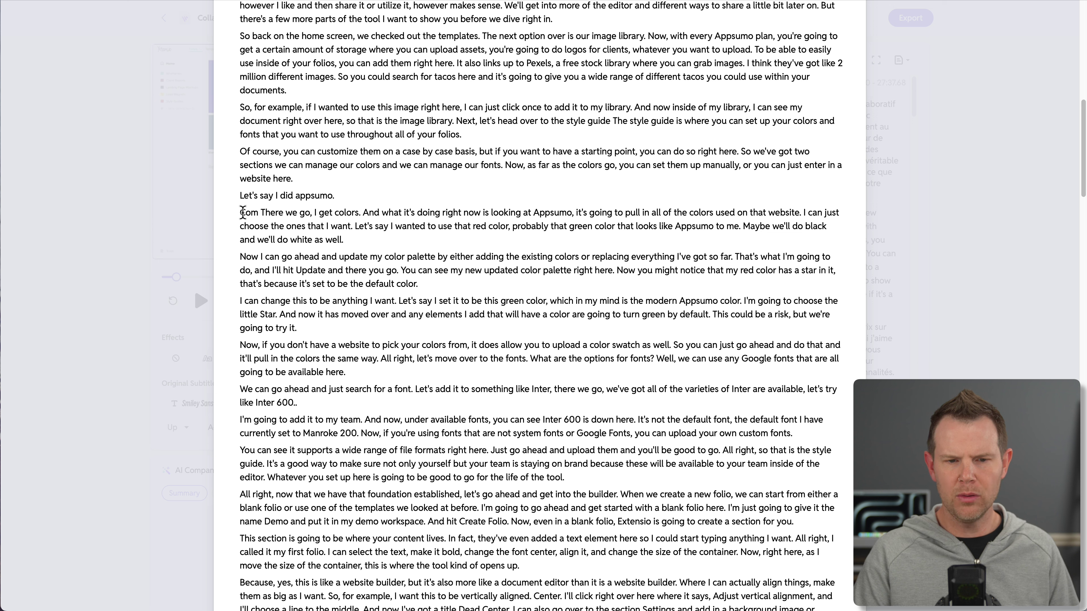
drag(242, 213, 848, 222)
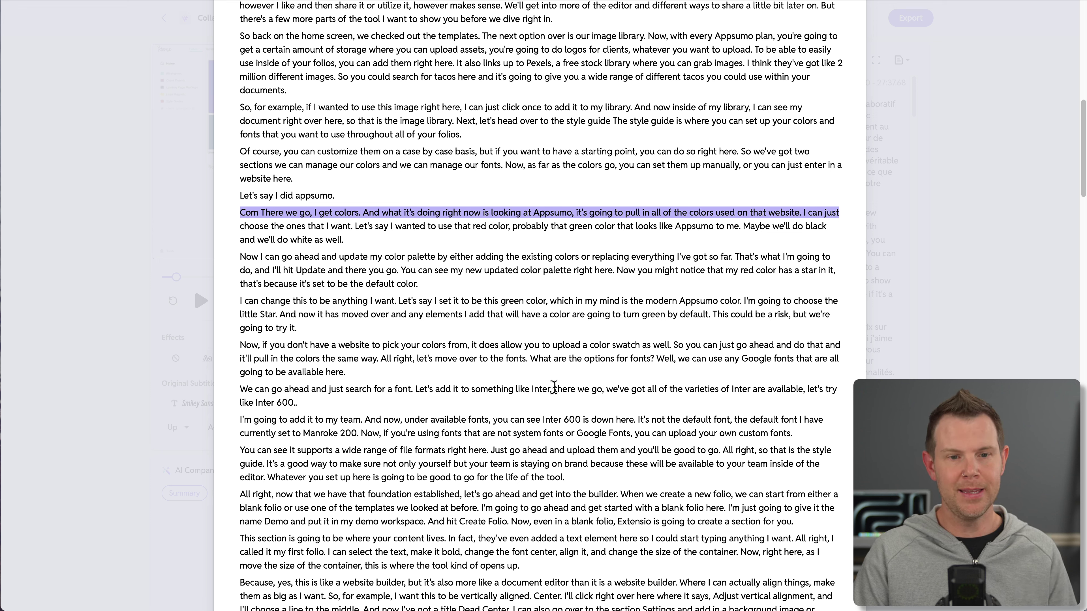
click(882, 307)
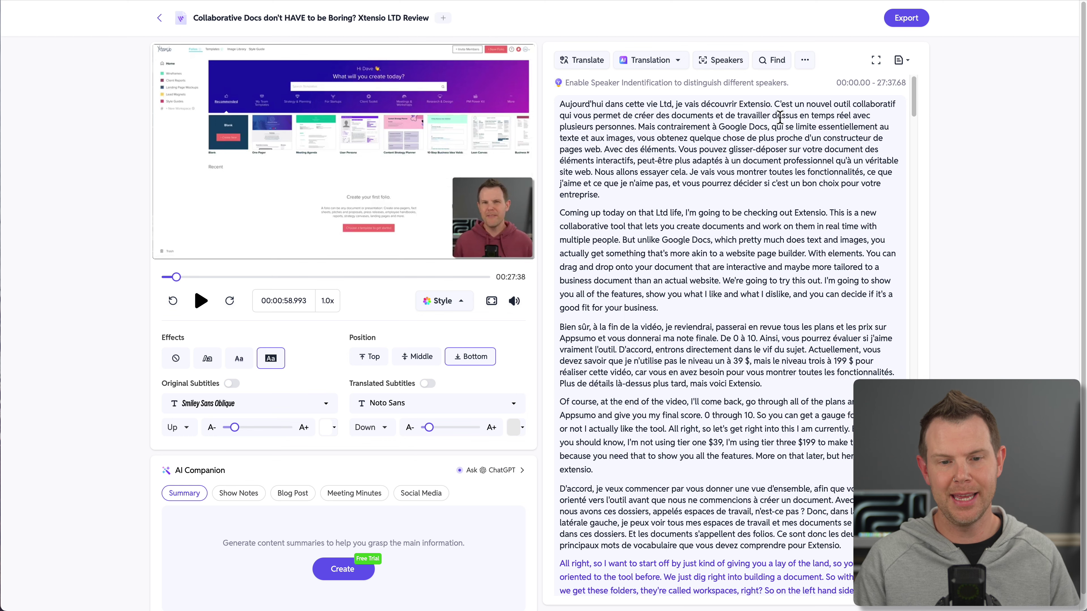
- Find "Extensio" in the original subtitle text of the transcript, replace all matches with "Xtensio", and close find-and-replace
click(777, 64)
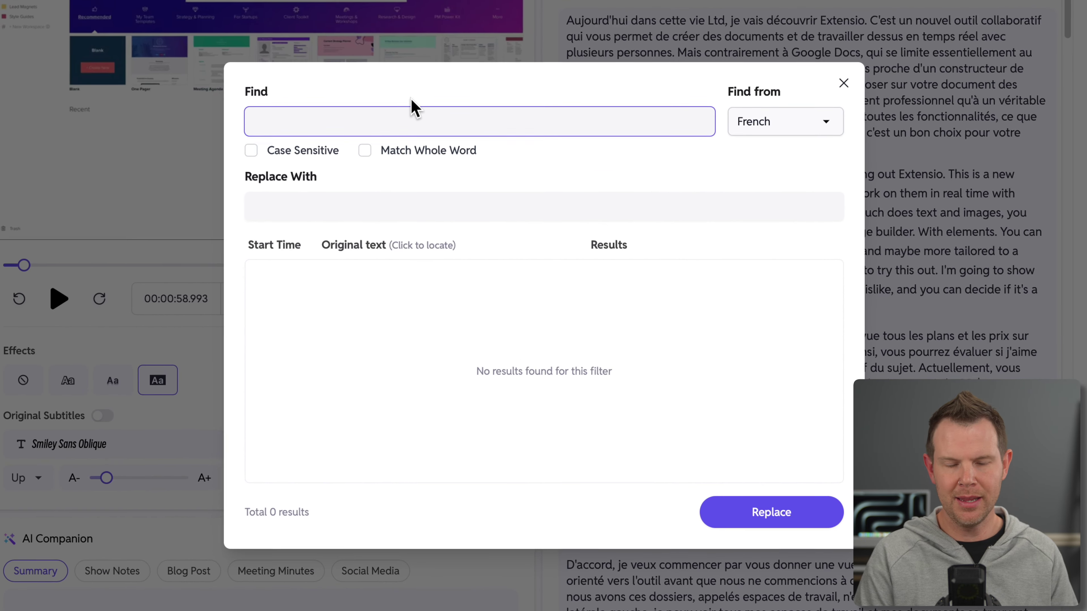
text(Extensio)
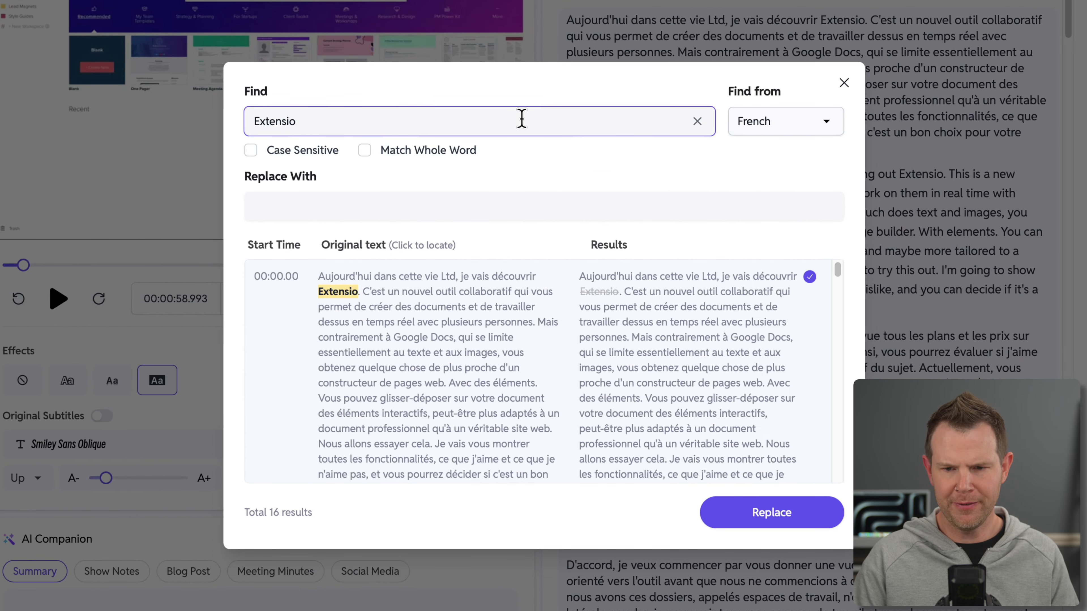
click(764, 122)
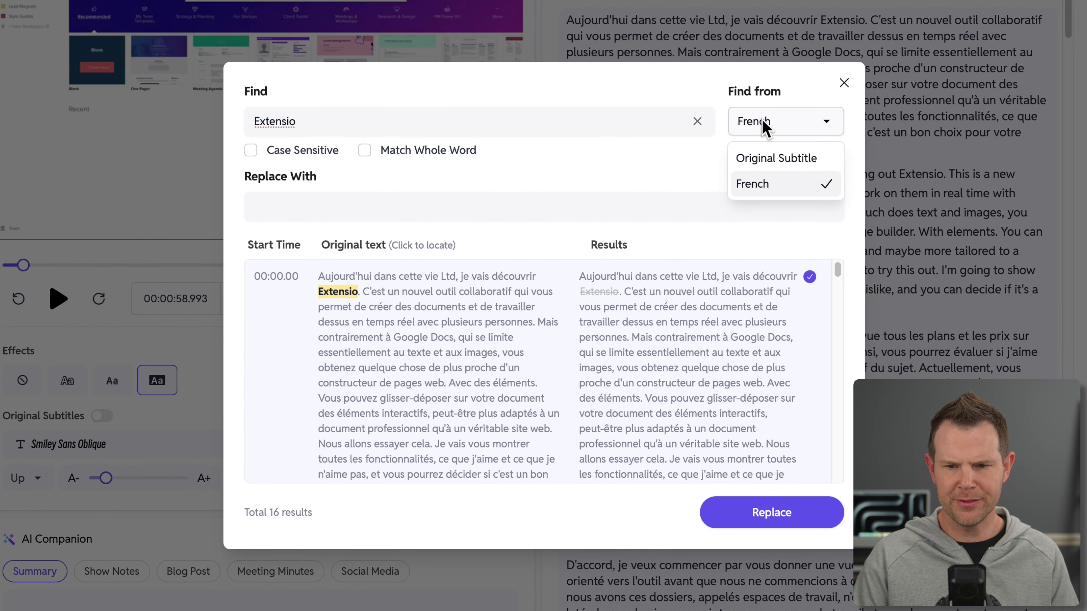
click(772, 156)
click(287, 202)
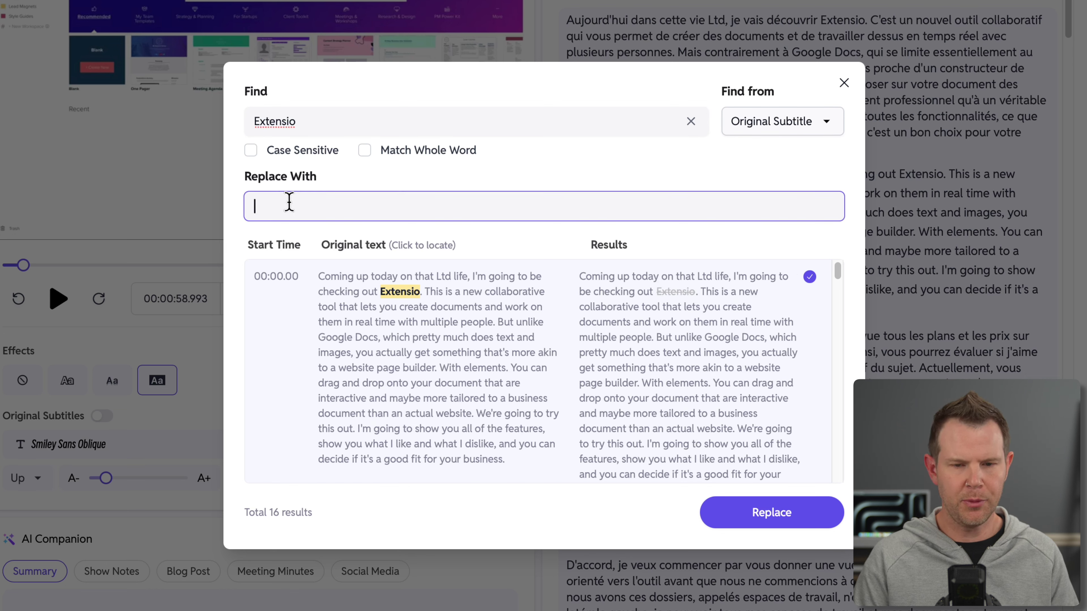
text(Xtensio)
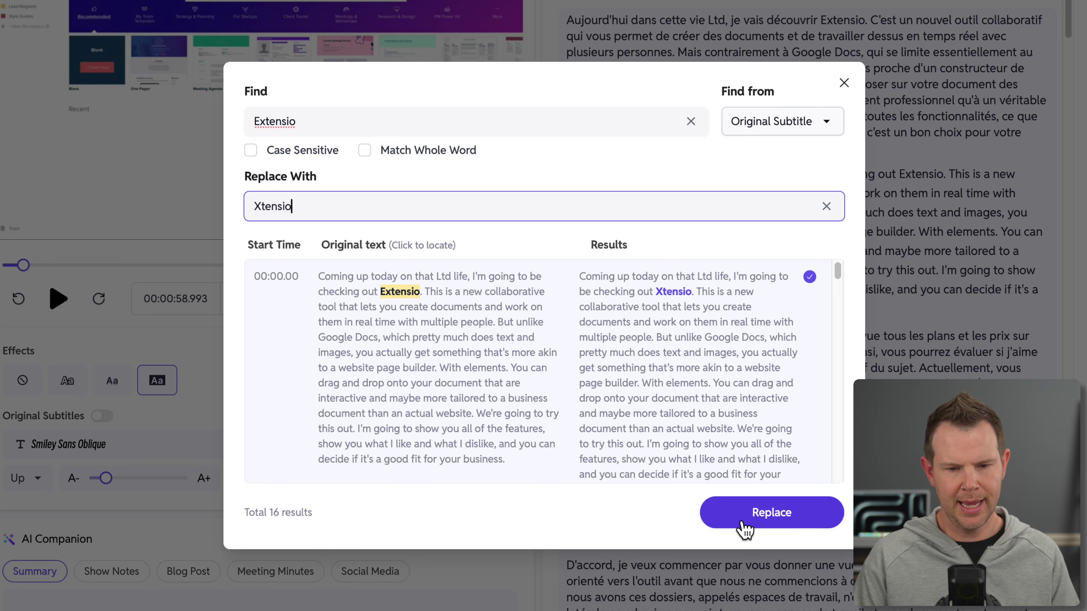
click(777, 521)
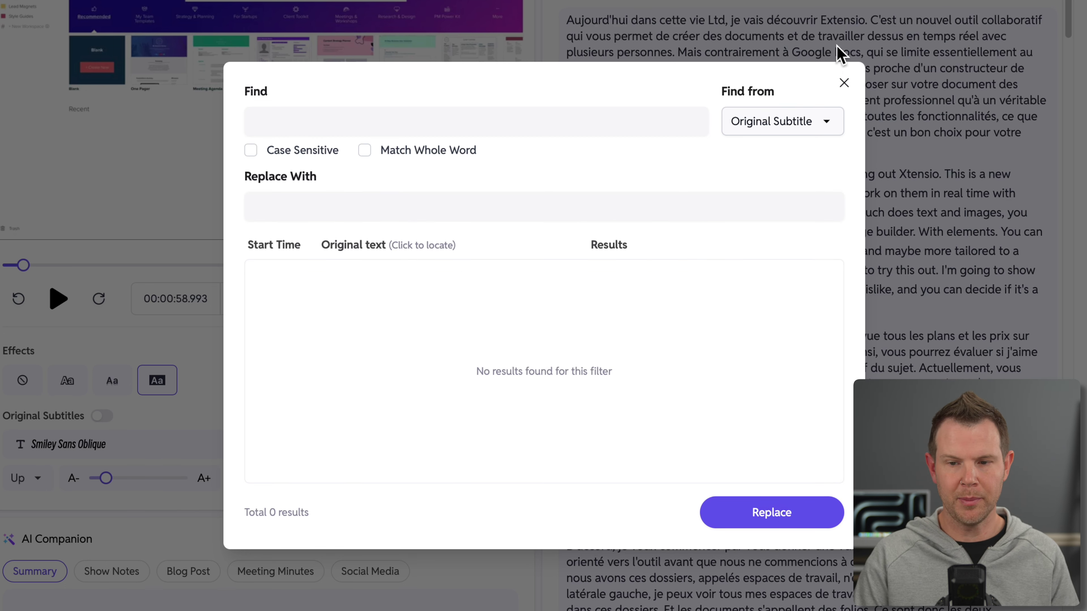
key(Escape)
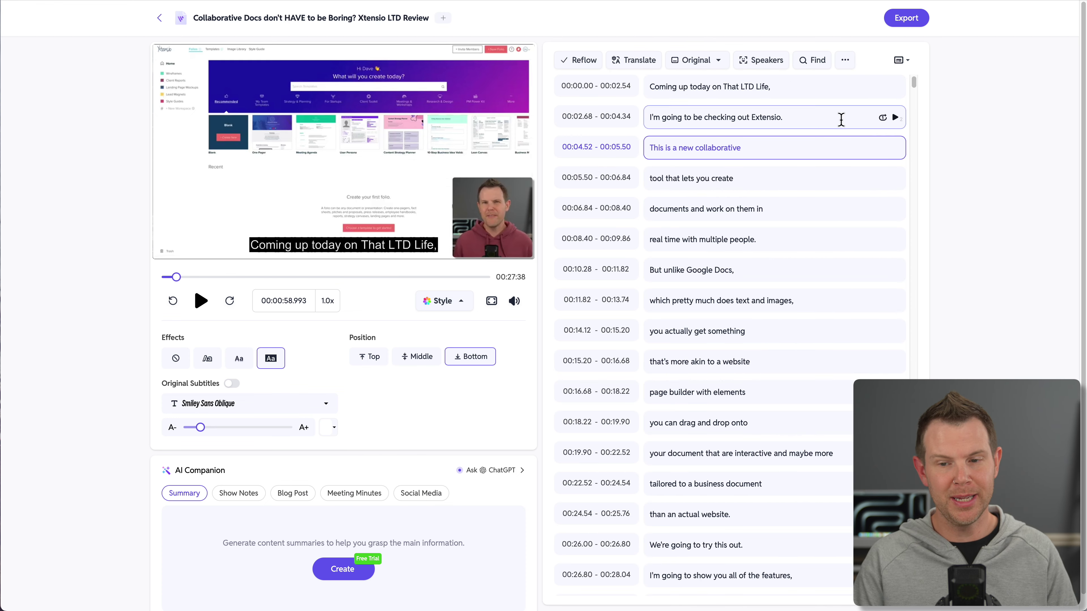
- In the timed subtitle list, replace every "Extensio" in the original subtitles with "Xtensio", keeping all matches included, and close find-and-replace
click(695, 68)
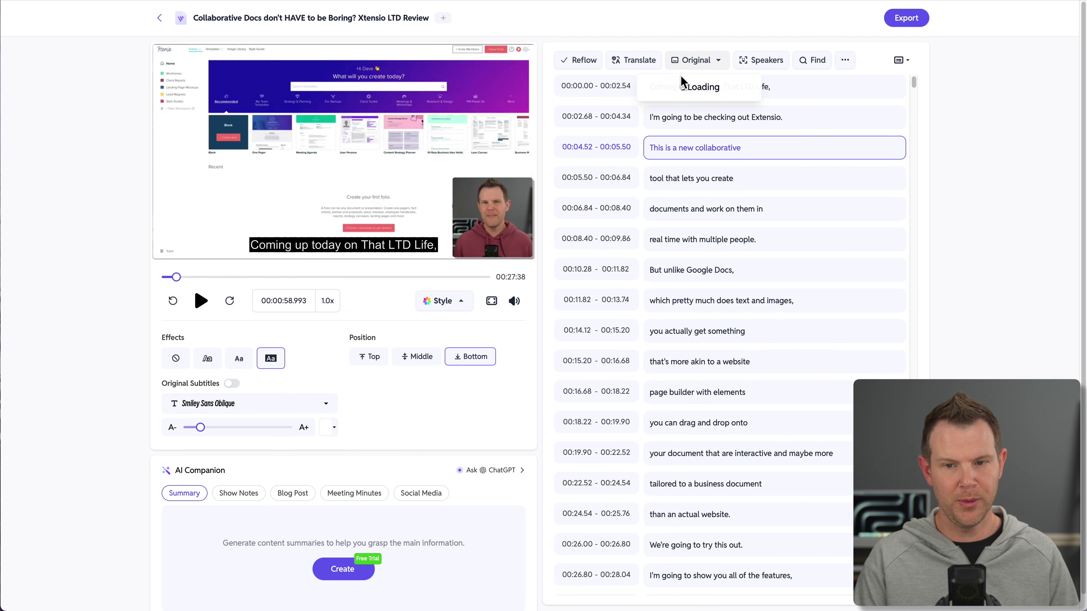
click(895, 126)
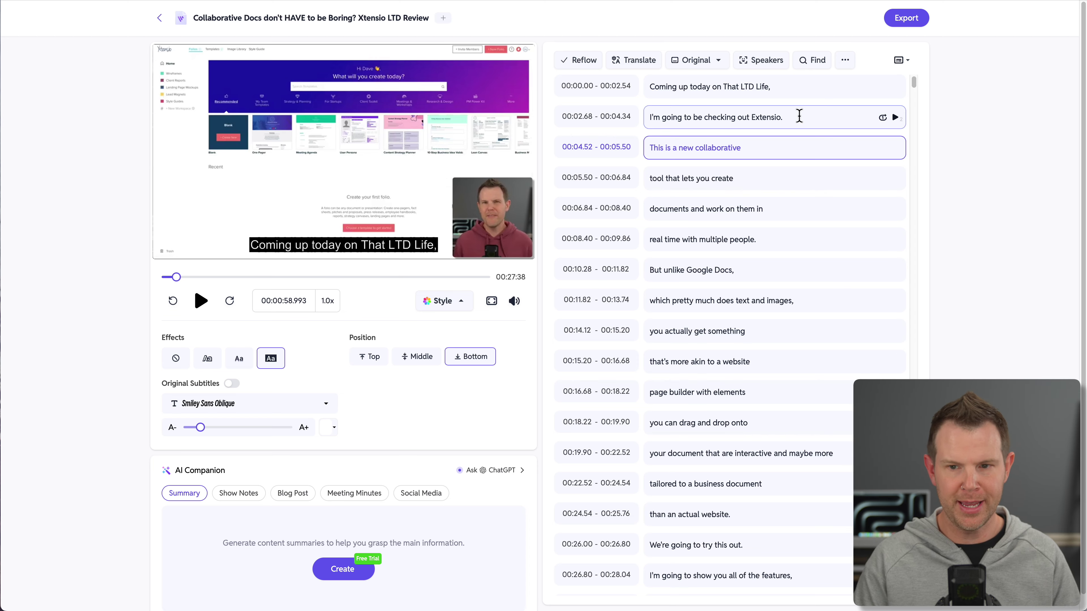
click(809, 59)
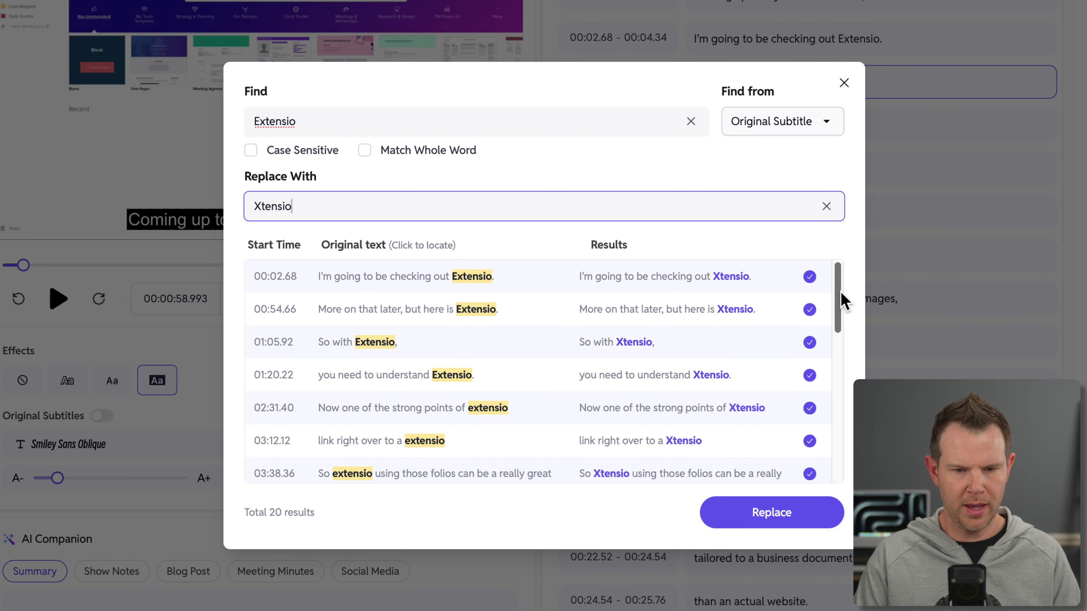
drag(839, 301, 836, 440)
click(809, 375)
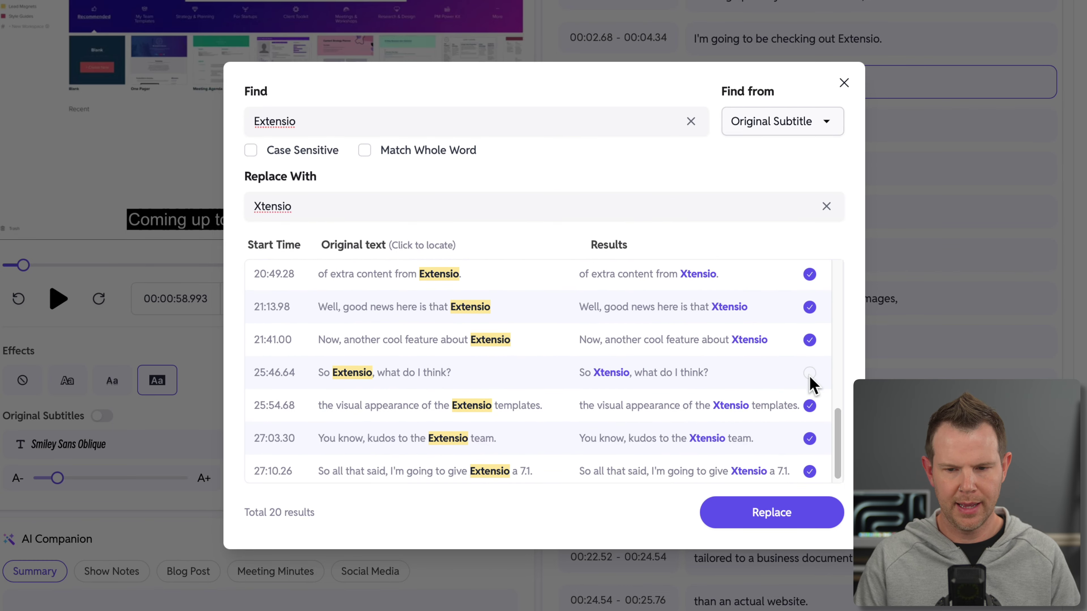
click(809, 373)
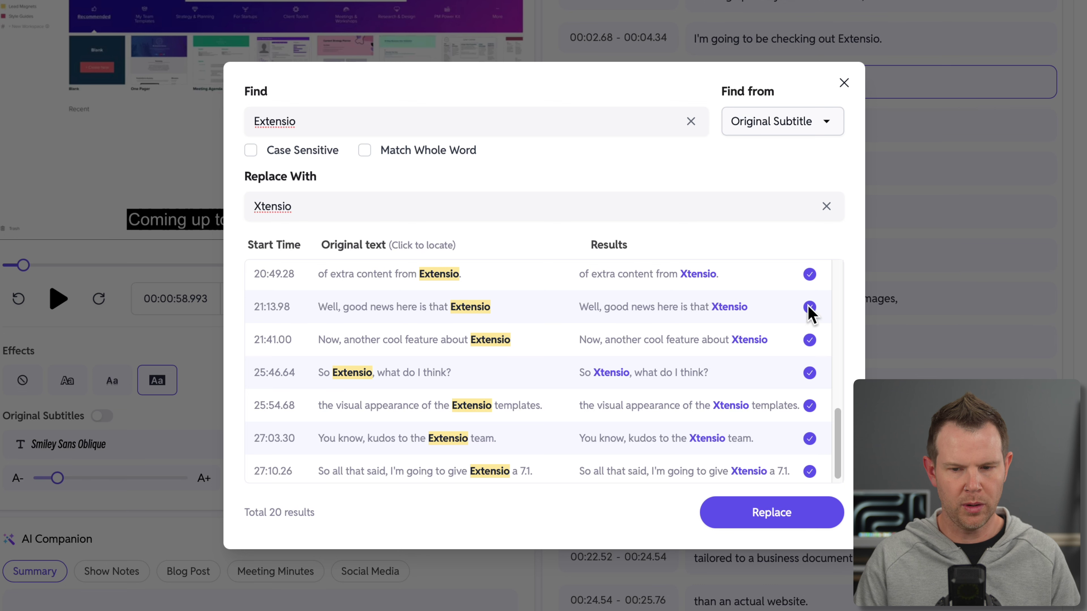
click(796, 508)
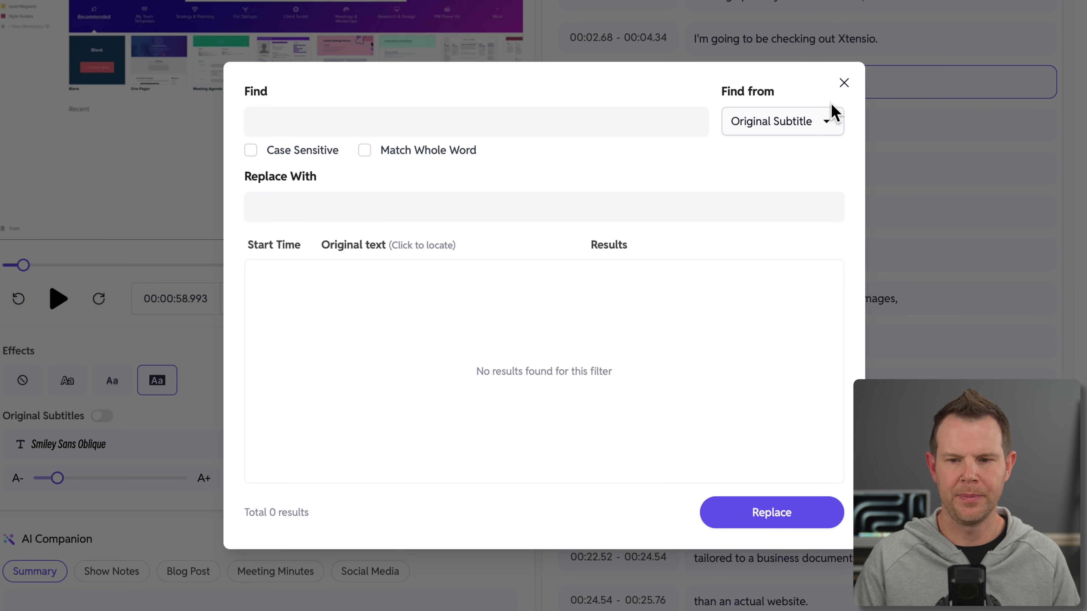
click(844, 82)
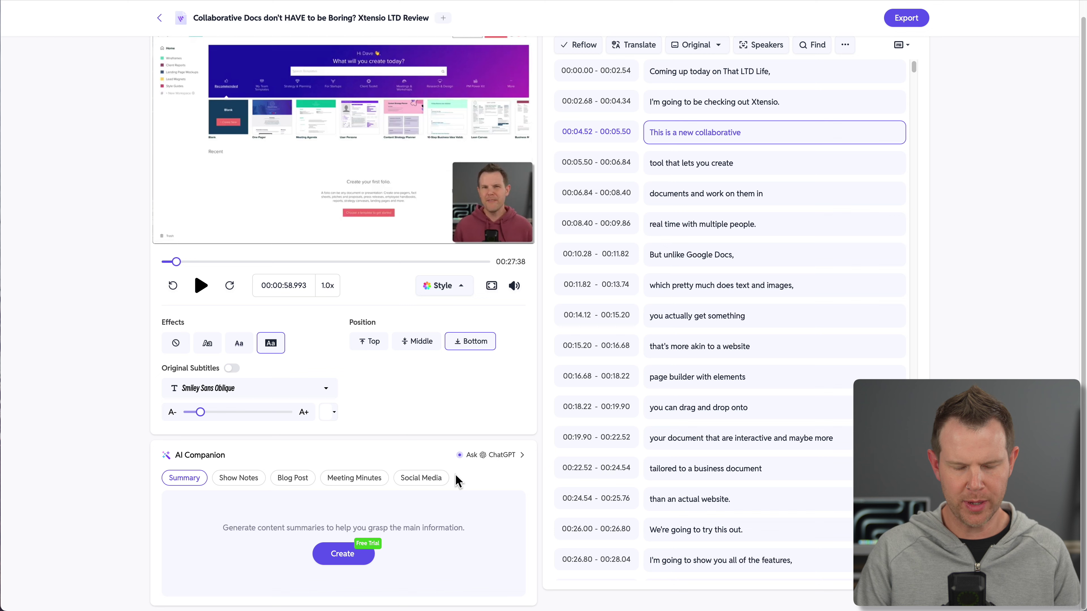
- Generate show notes for the video with the AI Companion
click(239, 481)
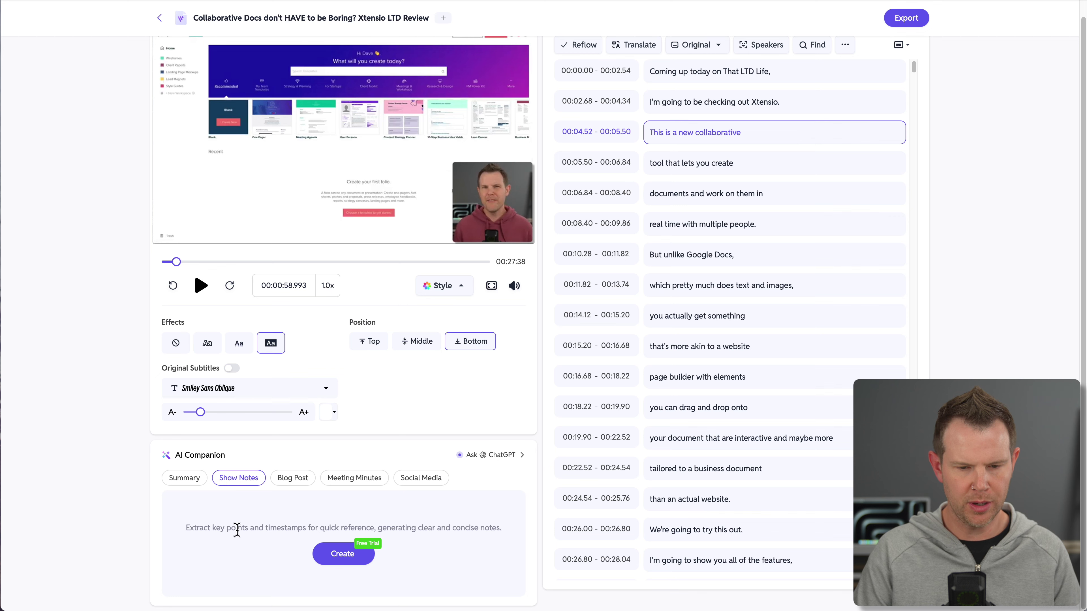
click(349, 559)
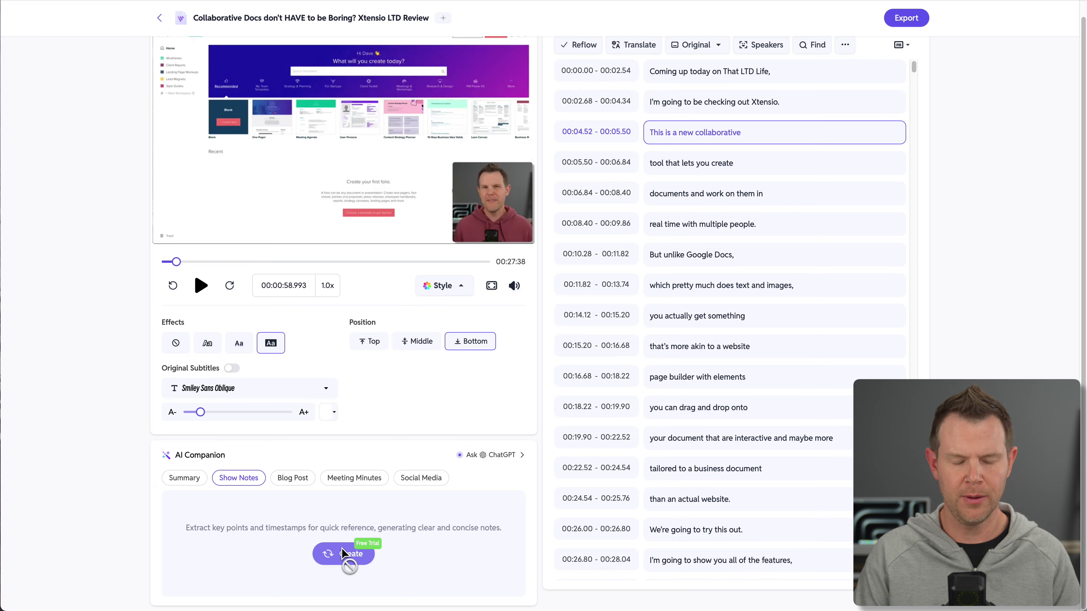
scroll(335, 322, down, 8)
scroll(334, 321, down, 2)
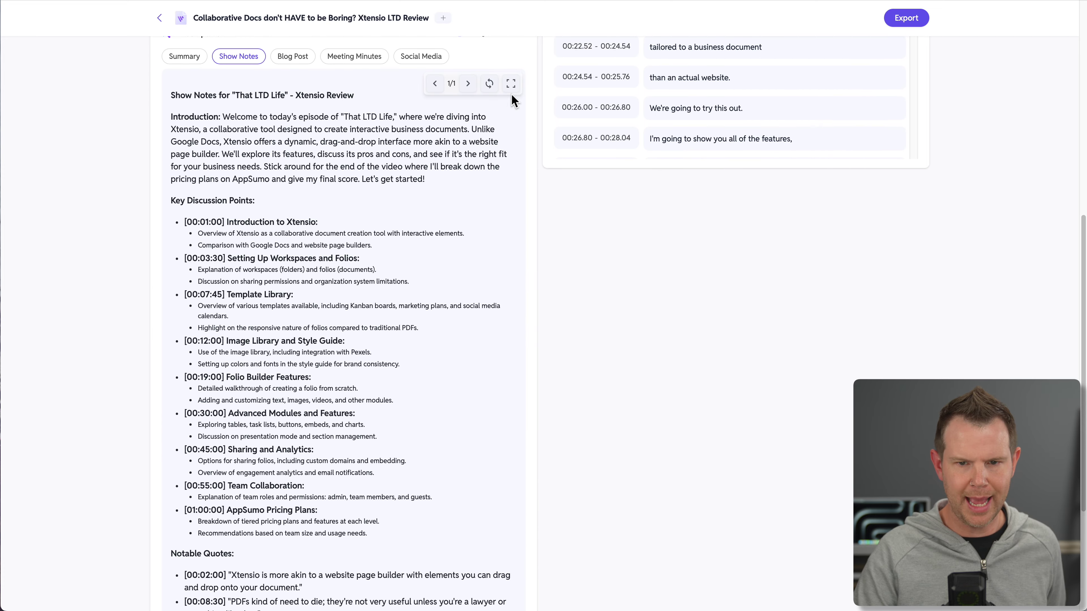
- Read the generated show notes in the full-screen view, close it, and look through them again in the AI Companion
click(510, 84)
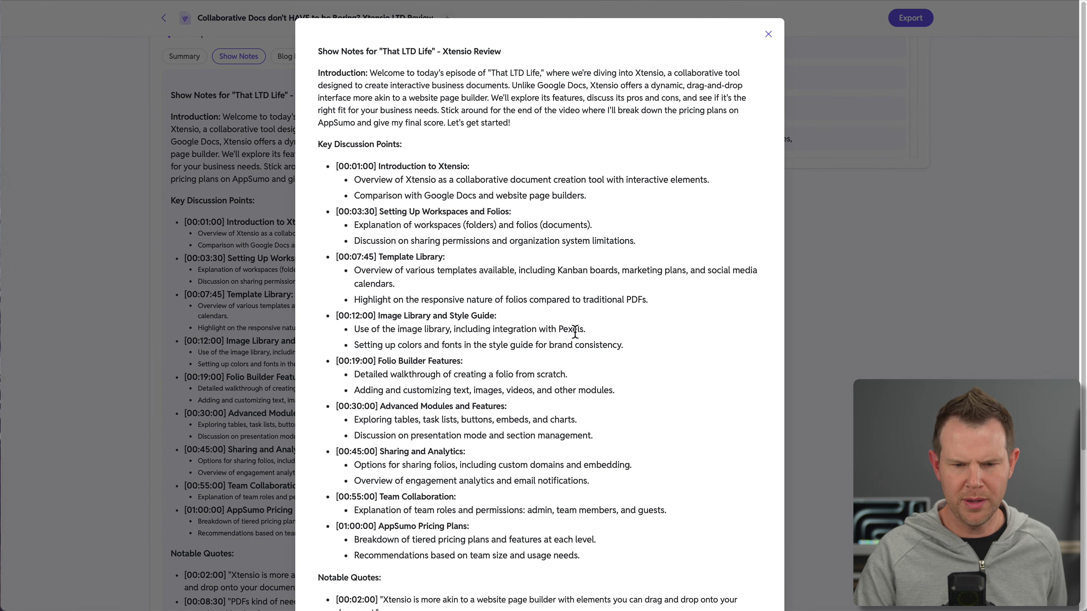
scroll(577, 338, down, 1)
scroll(579, 335, down, 2)
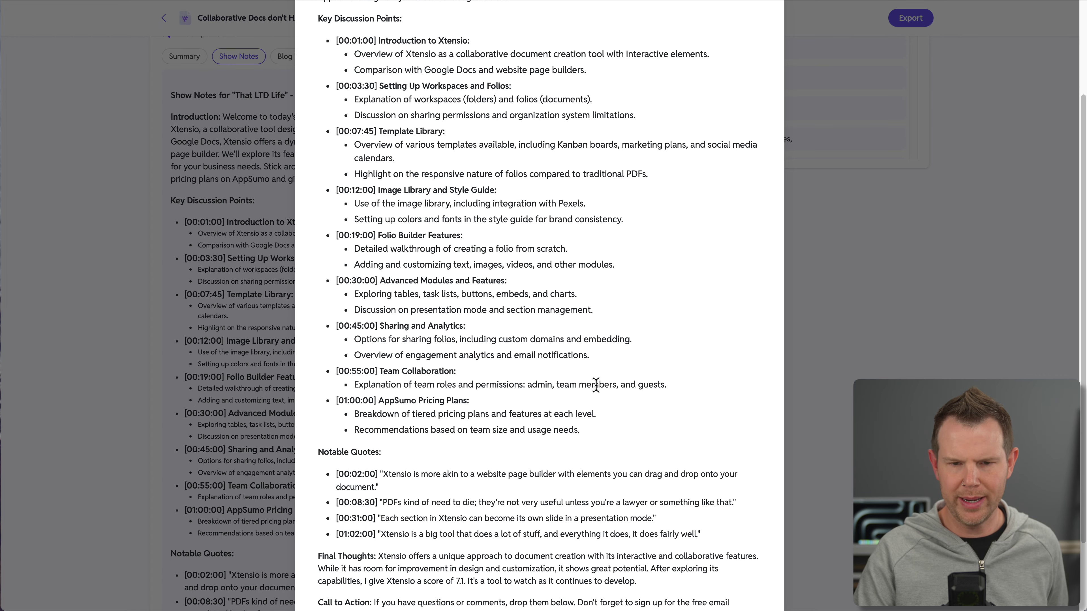
scroll(594, 384, down, 2)
scroll(505, 440, up, 4)
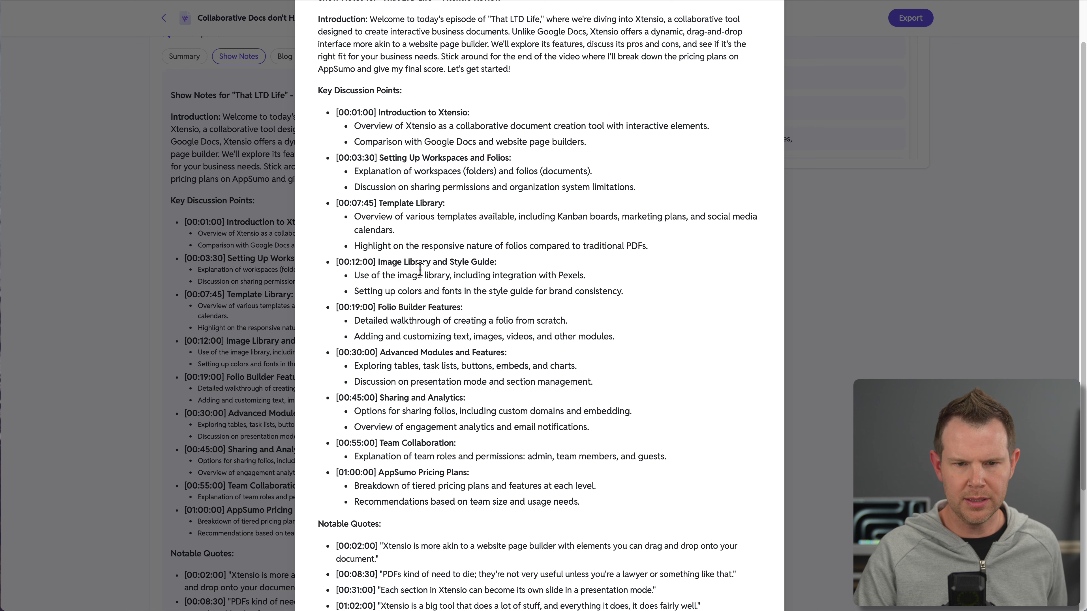
scroll(488, 324, down, 4)
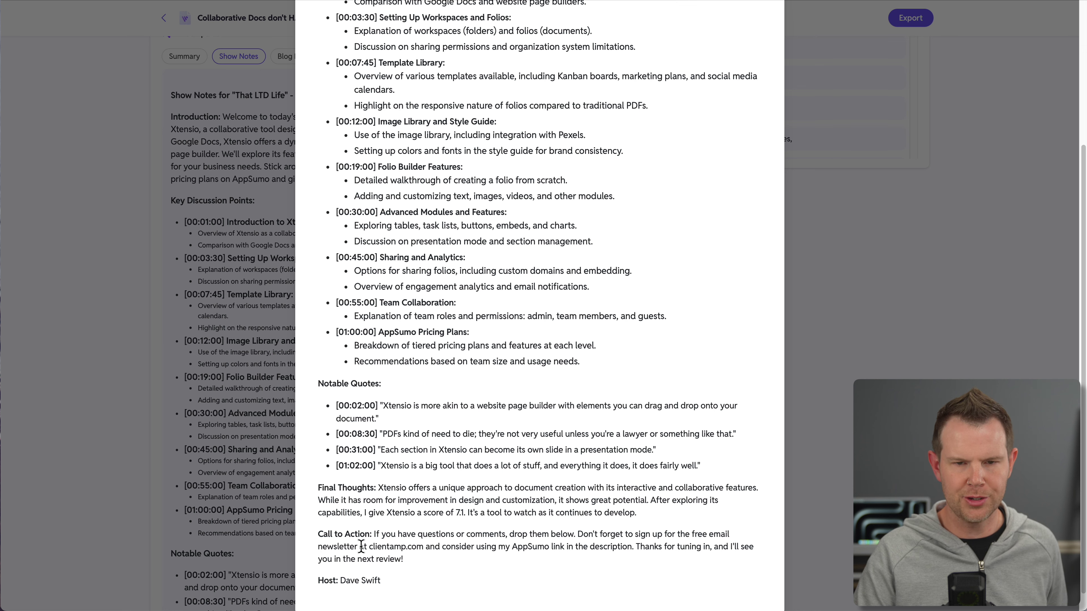
key(Escape)
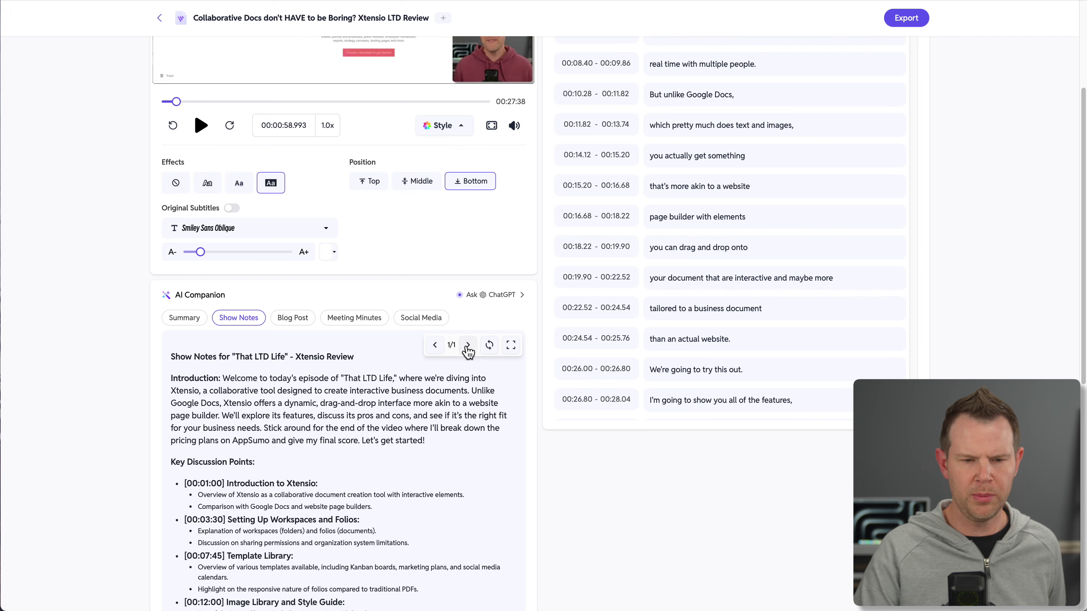
scroll(386, 388, down, 10)
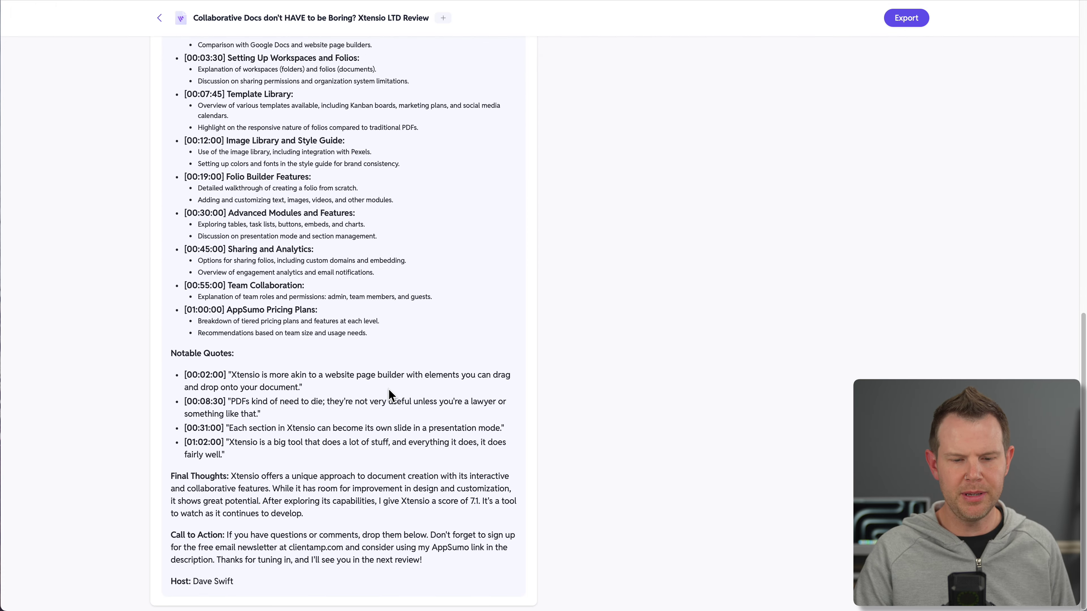
scroll(389, 396, up, 10)
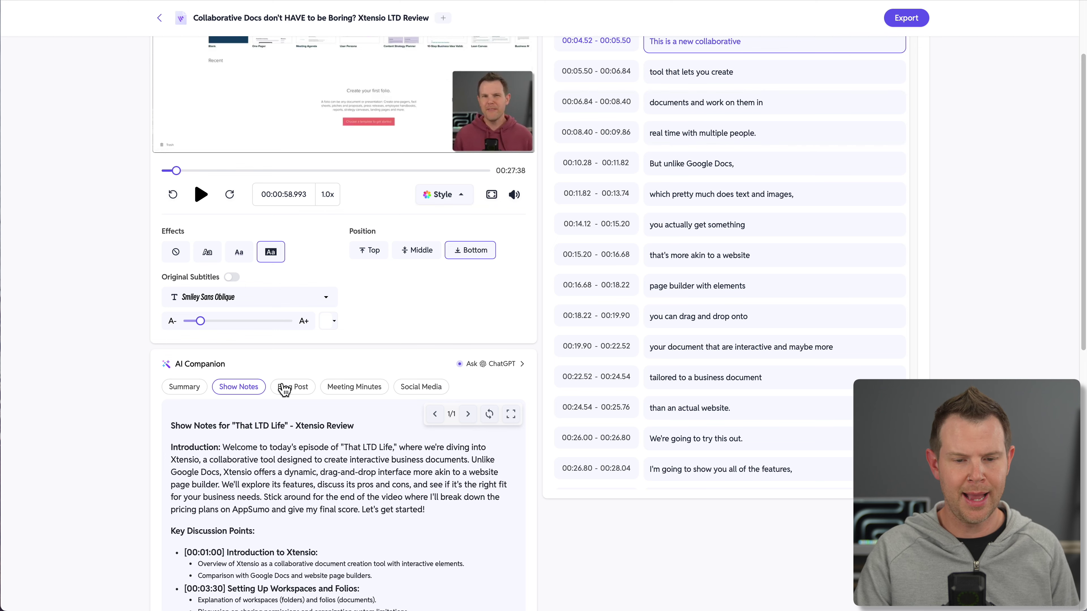
- Generate a blog post from the video with the AI Companion and accept the generation notice
click(301, 387)
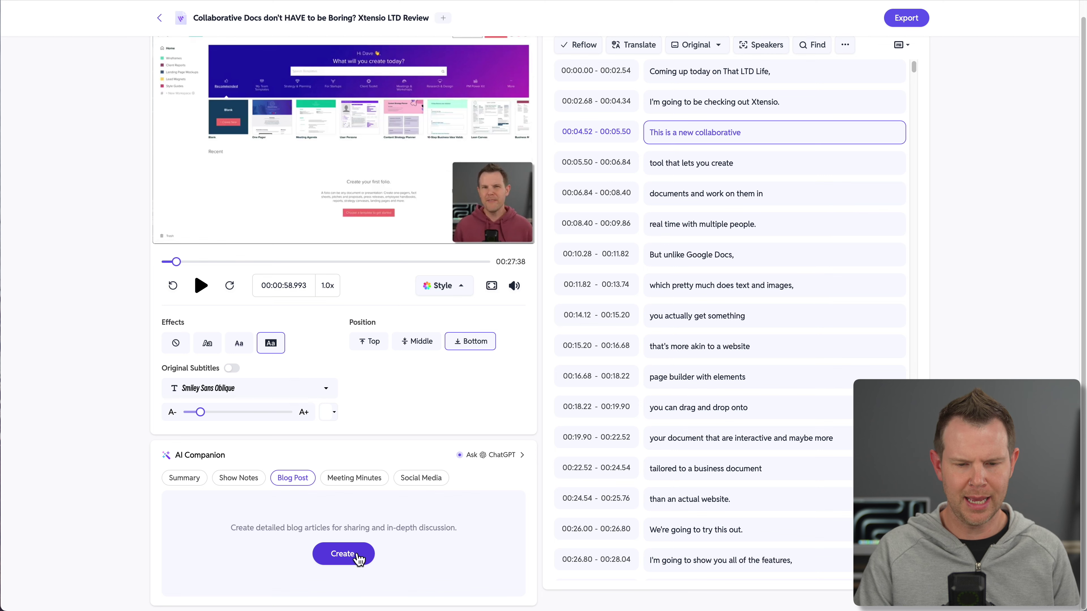
click(341, 557)
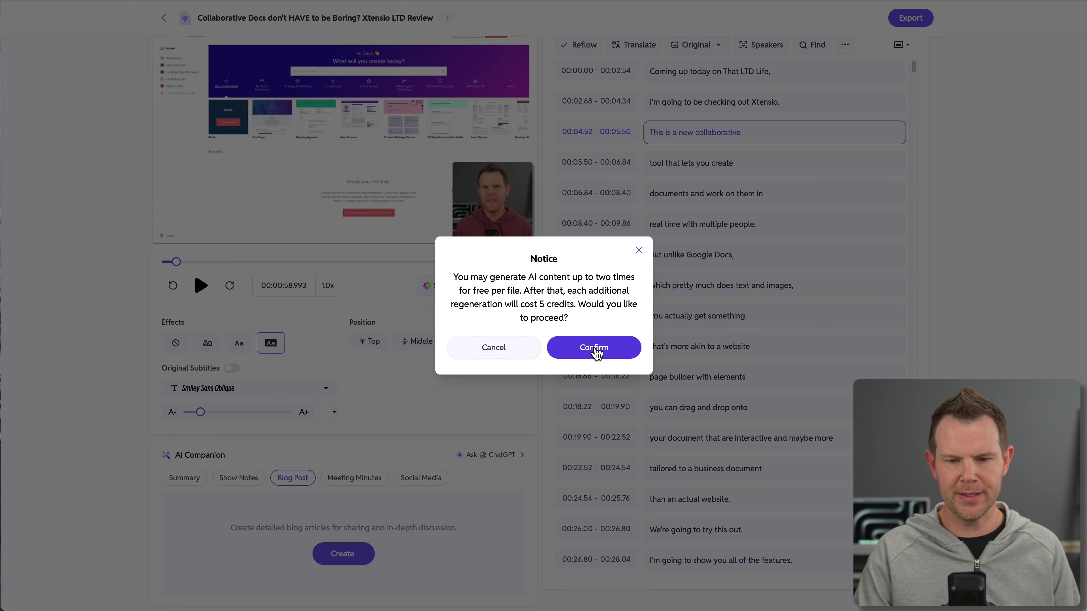
click(596, 349)
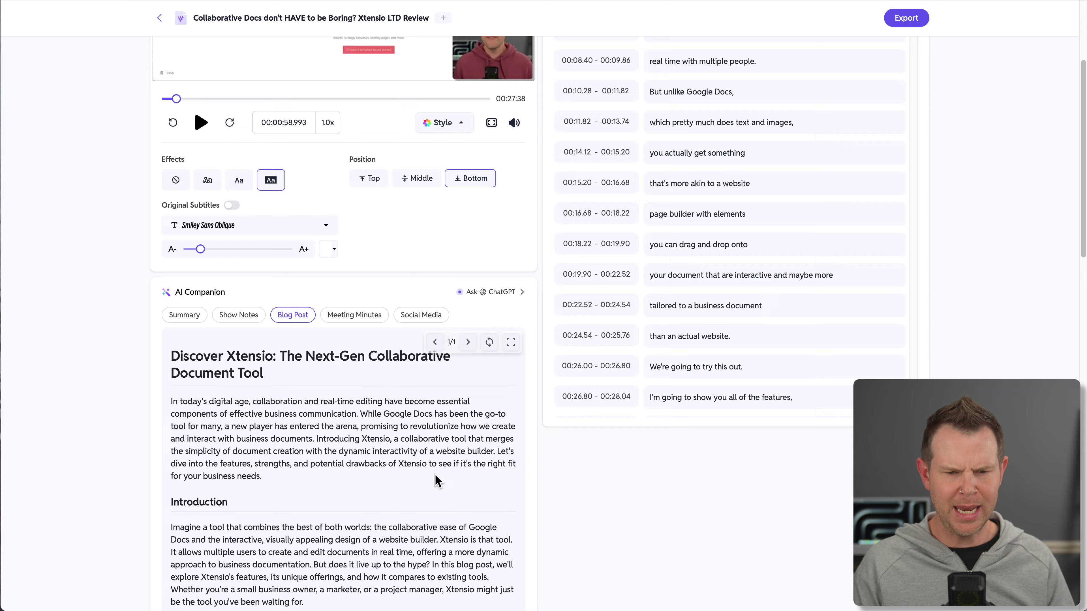
- Read the generated blog post from its introduction to the conclusion in the full-screen view, and close the view
scroll(435, 475, down, 3)
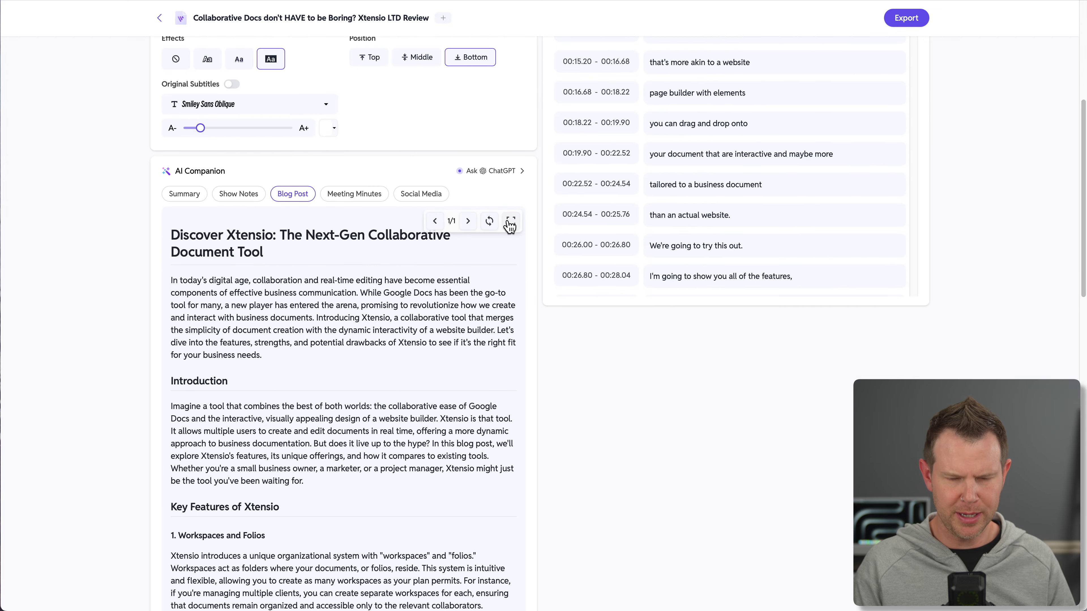
click(510, 223)
scroll(555, 289, down, 3)
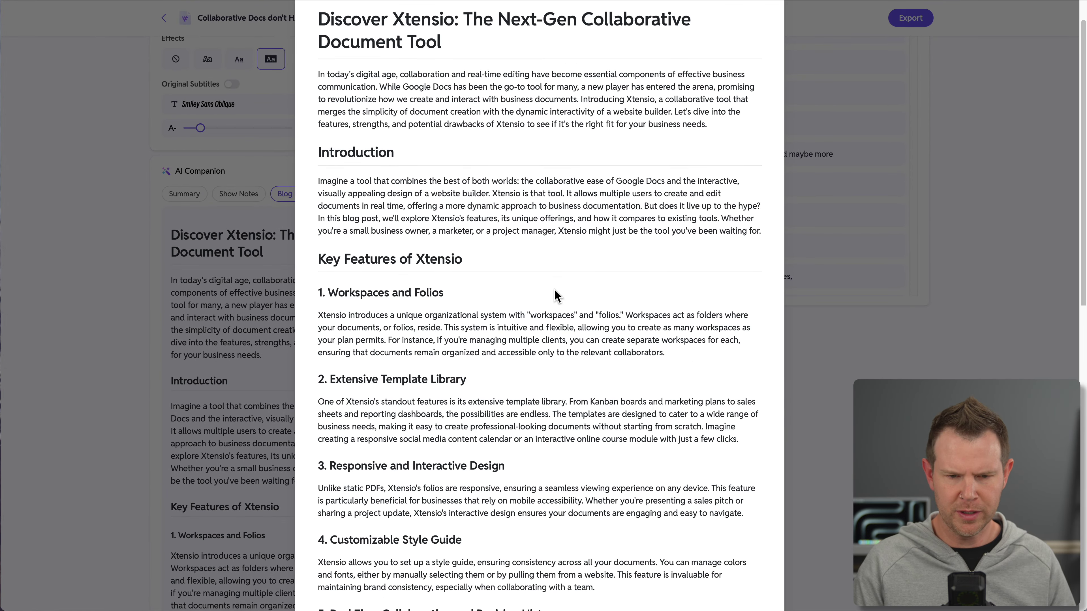
scroll(555, 289, down, 10)
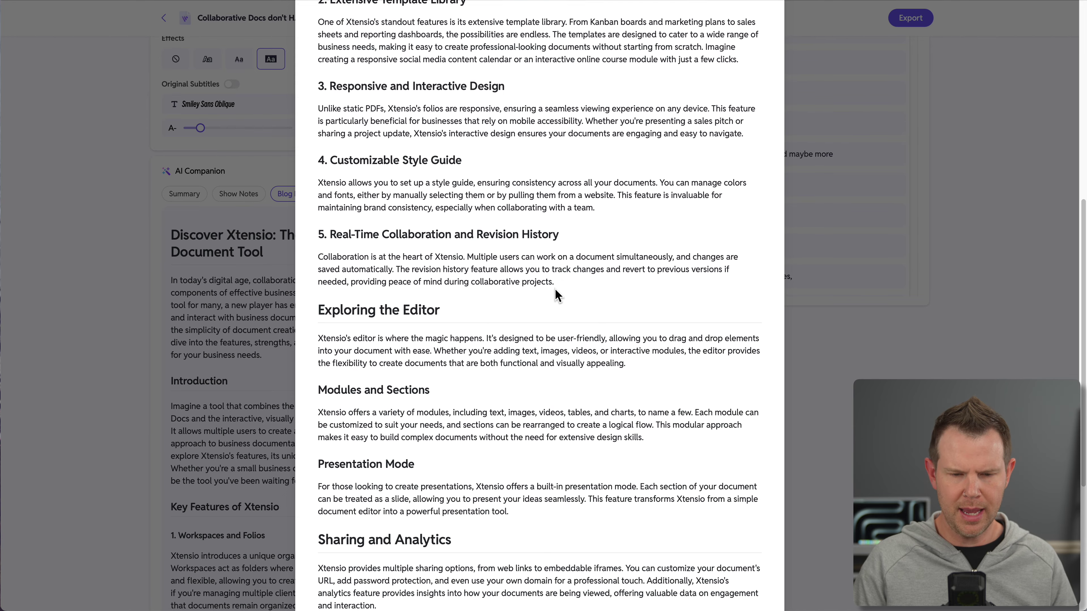
scroll(556, 296, down, 4)
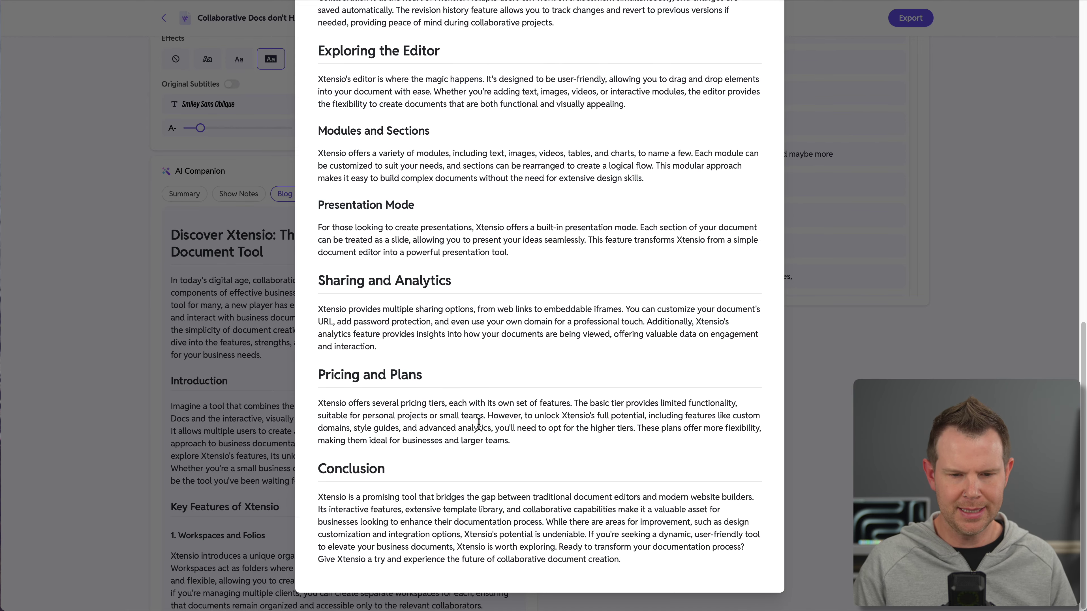
scroll(550, 422, up, 15)
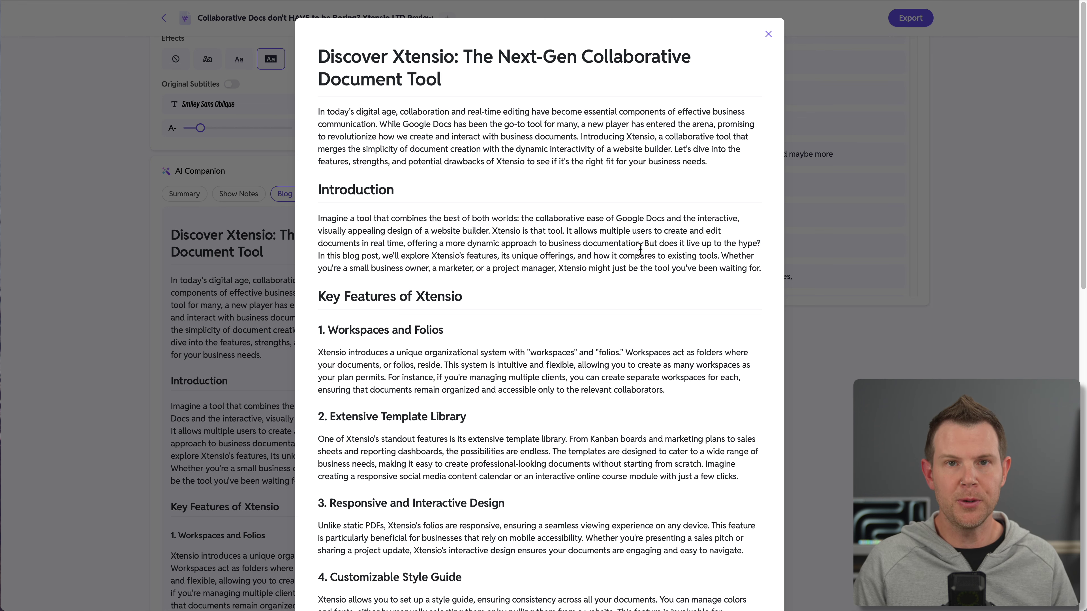
click(768, 34)
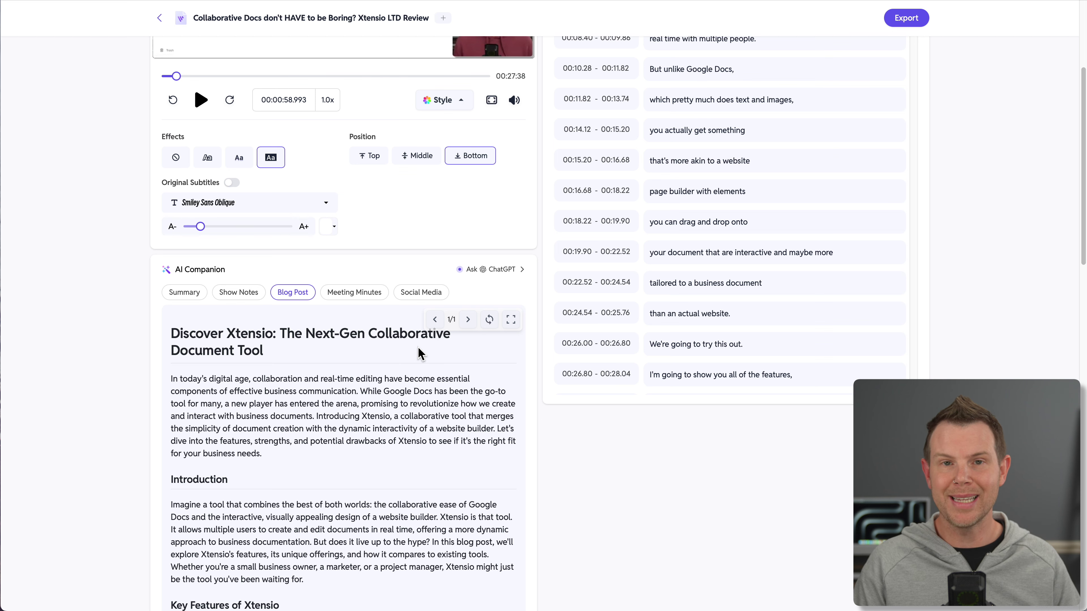
- Switch to the SubEasy.ai Transcription GPT in ChatGPT from the AI Companion and ask it to summarize the last transcript
click(497, 270)
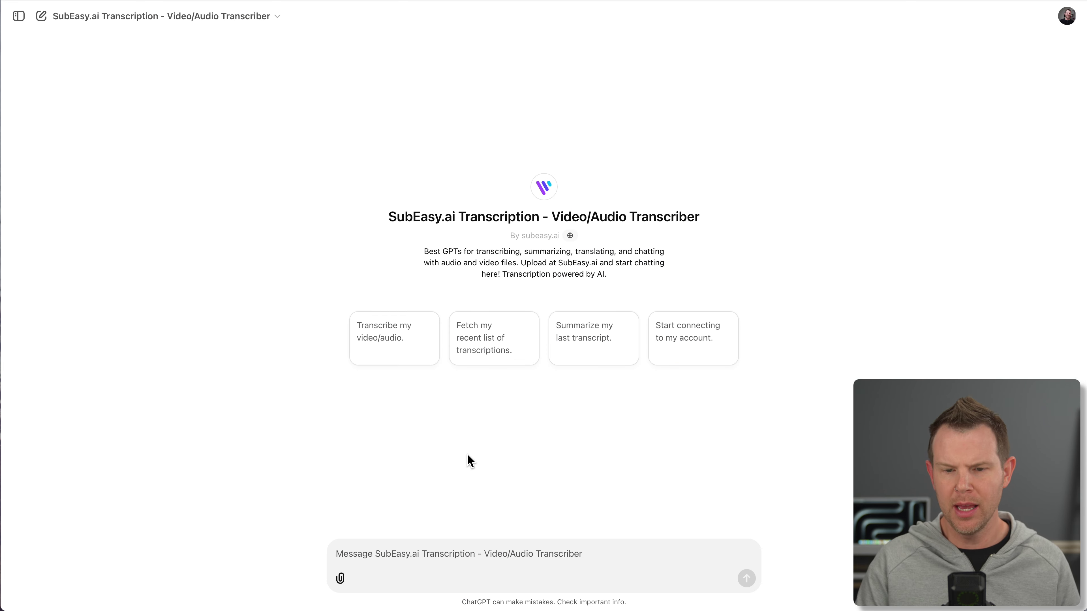
click(594, 336)
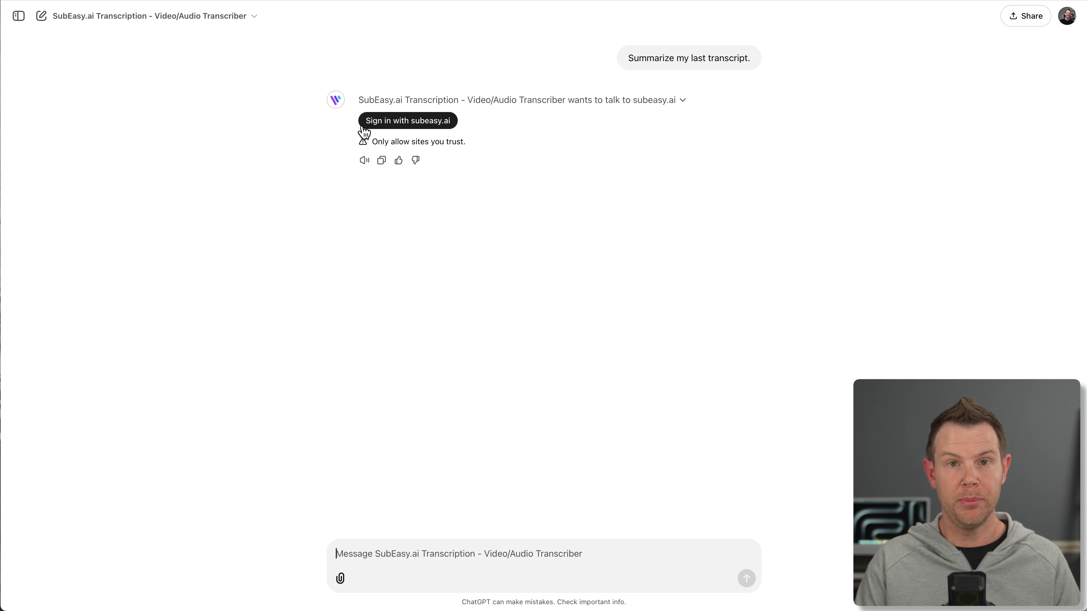
- Sign in to subeasy.ai from the GPT, authorize ChatGPT to view transcripts, and always allow it to talk to subeasy.ai
click(395, 129)
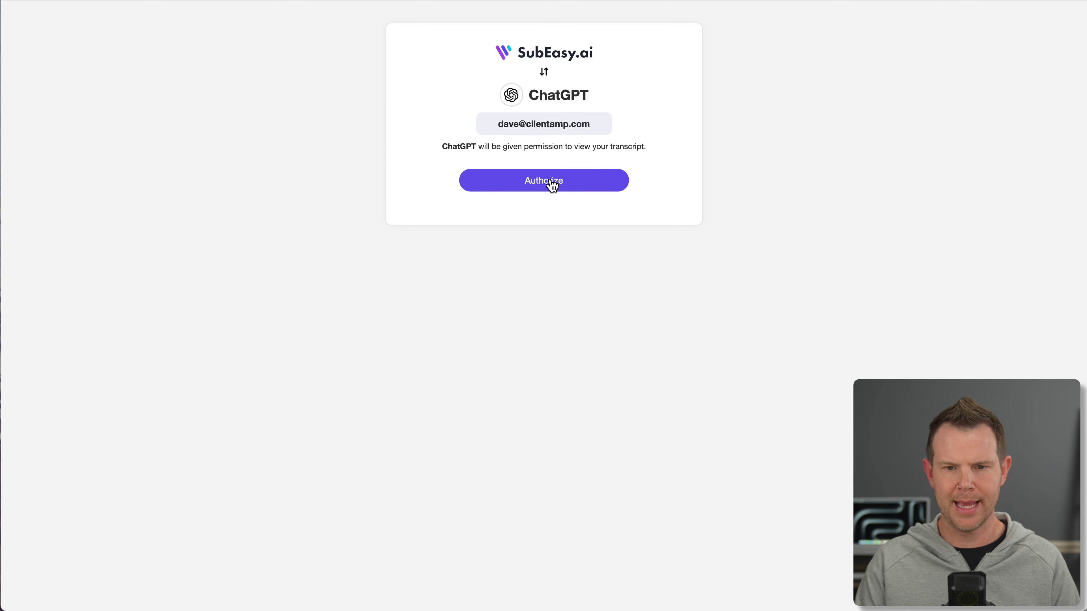
click(552, 181)
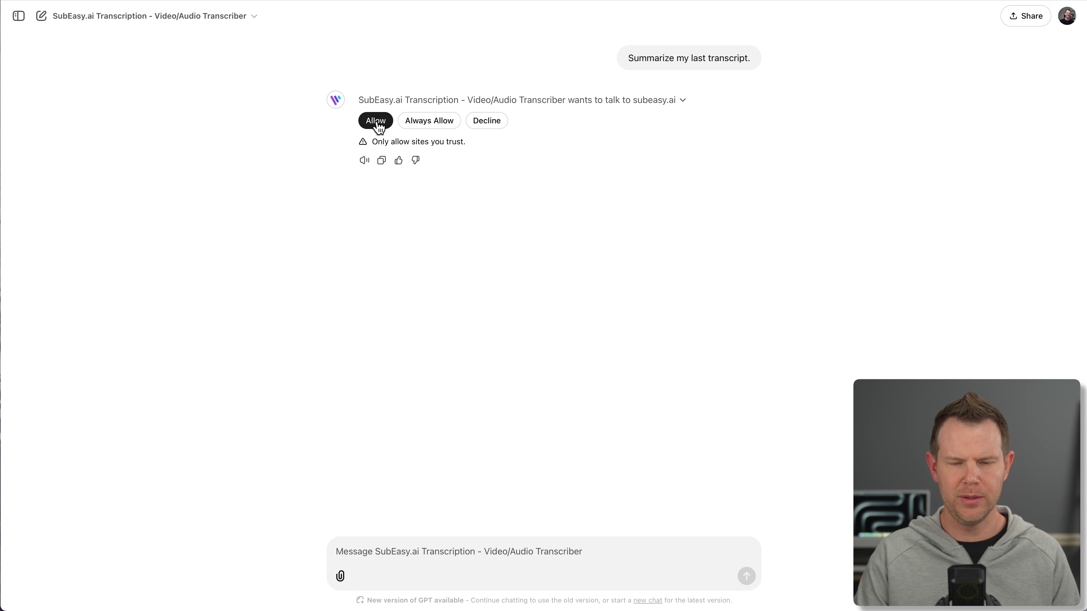
click(416, 124)
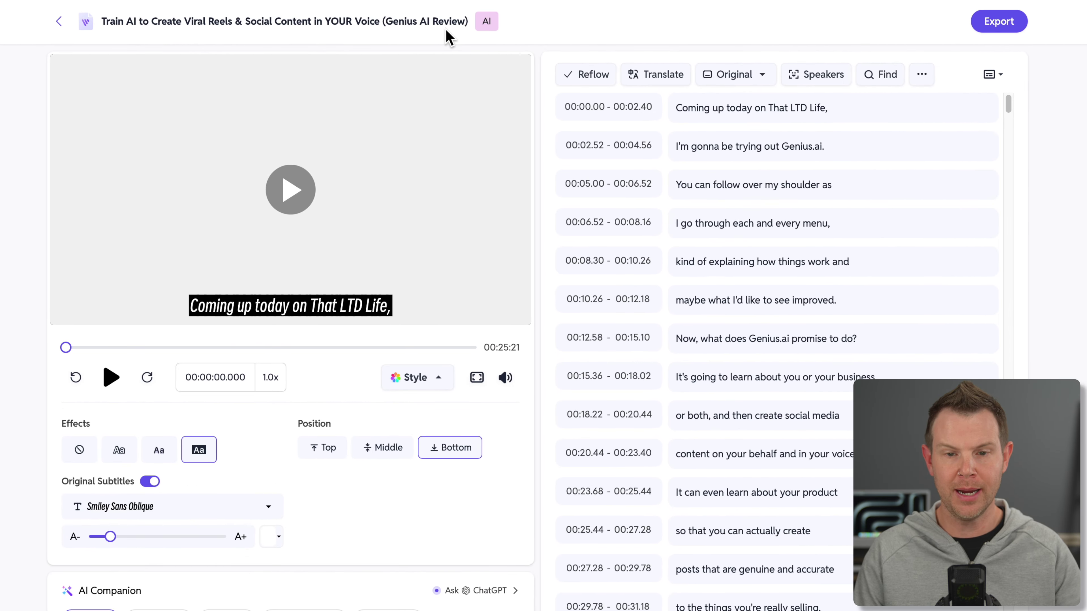
- Add a new beige "AppSumo" tag to the "Train AI to Create Viral Reels" document alongside its AI tag
click(487, 21)
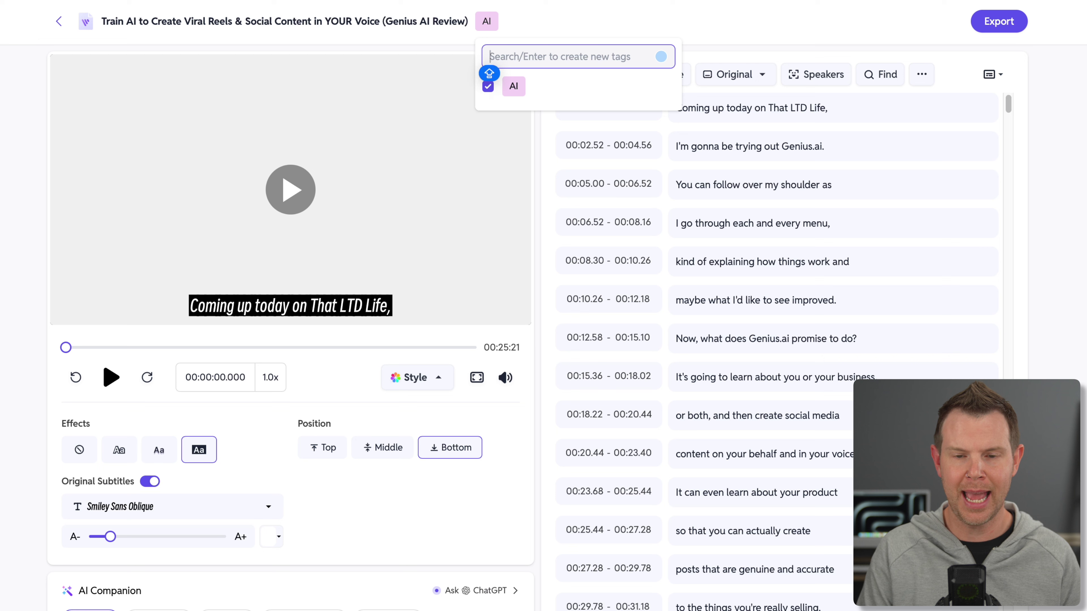
text(AppSumo)
click(662, 57)
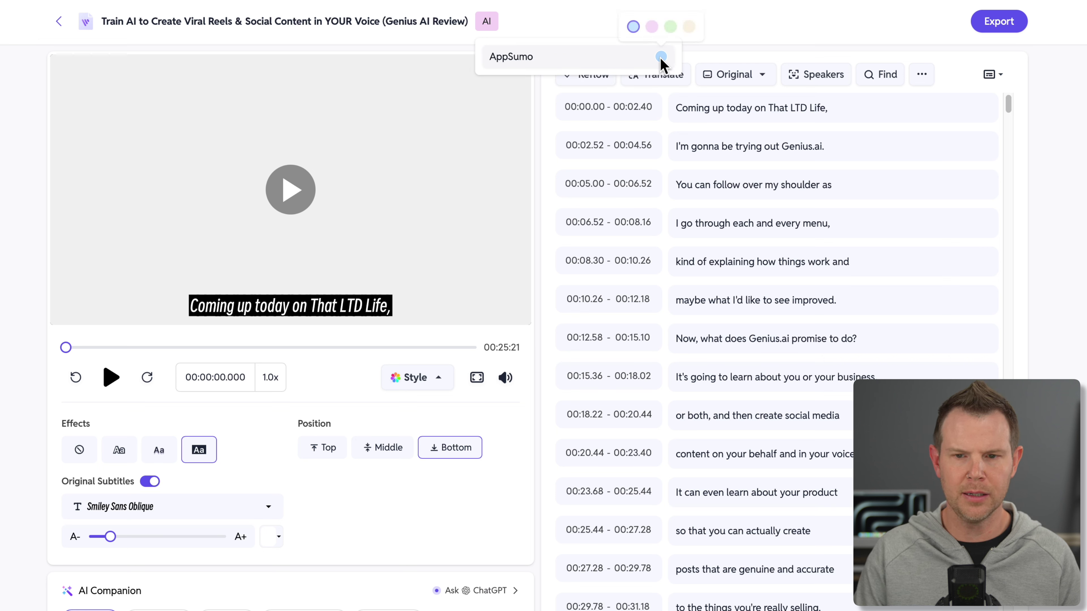
click(688, 26)
click(584, 55)
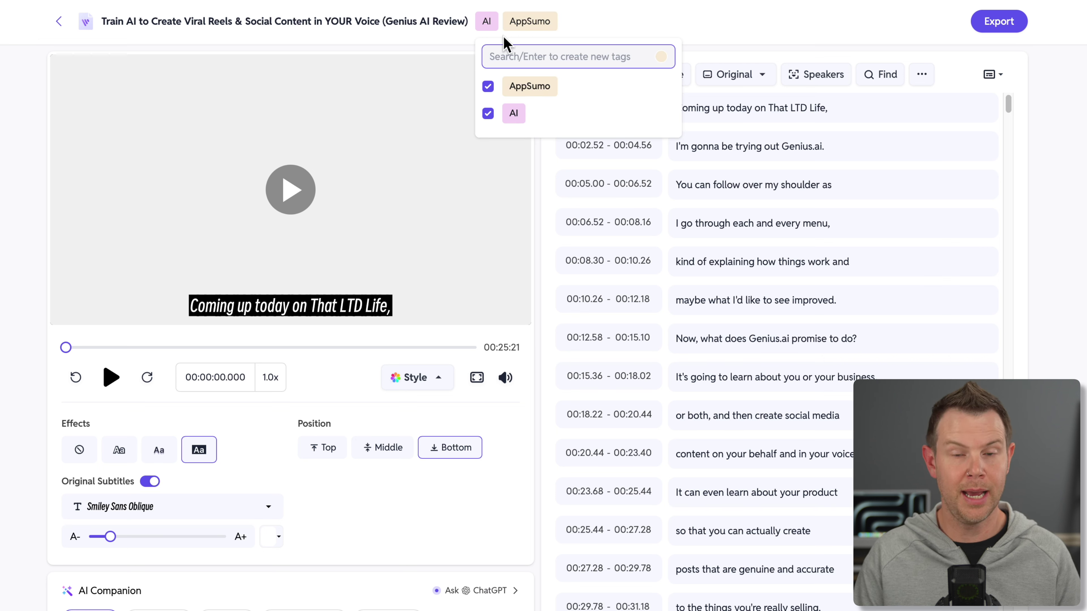
click(597, 28)
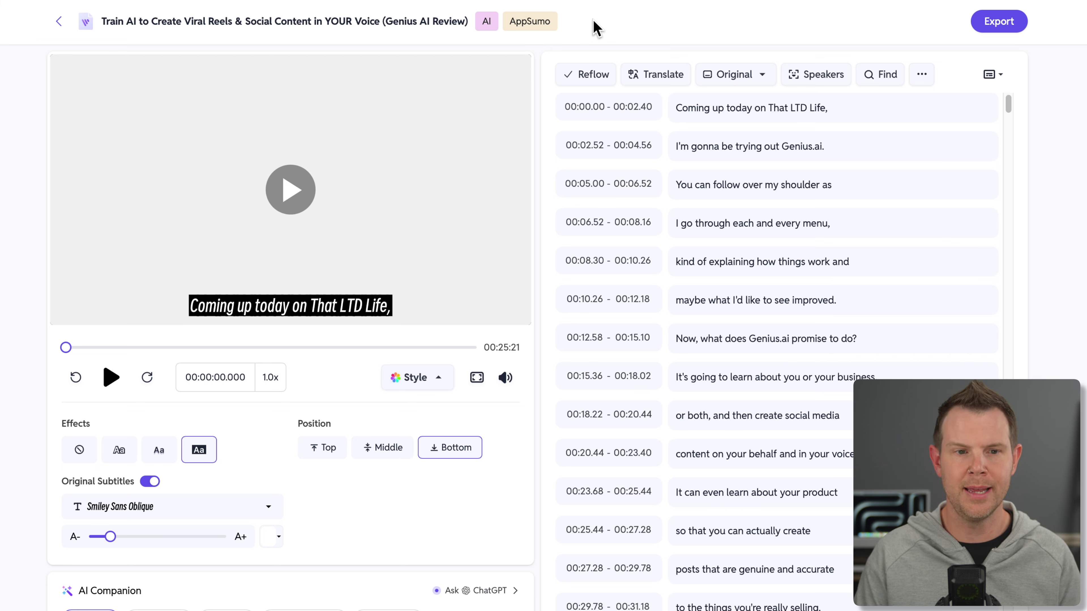
- Return to the documents overview and filter the documents by the AppSumo tag
click(59, 21)
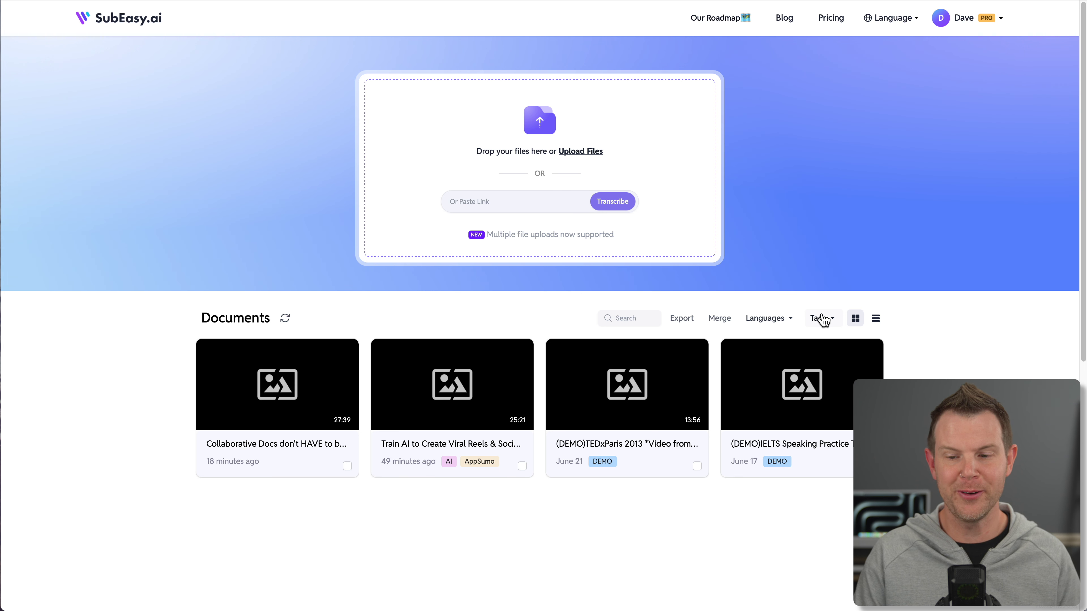
click(823, 319)
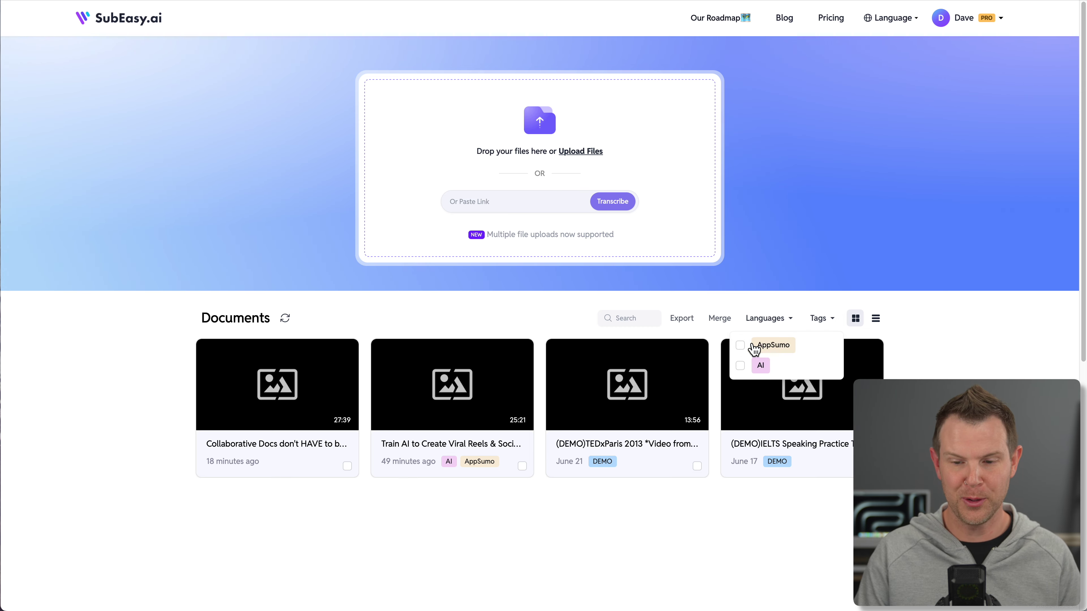
click(740, 346)
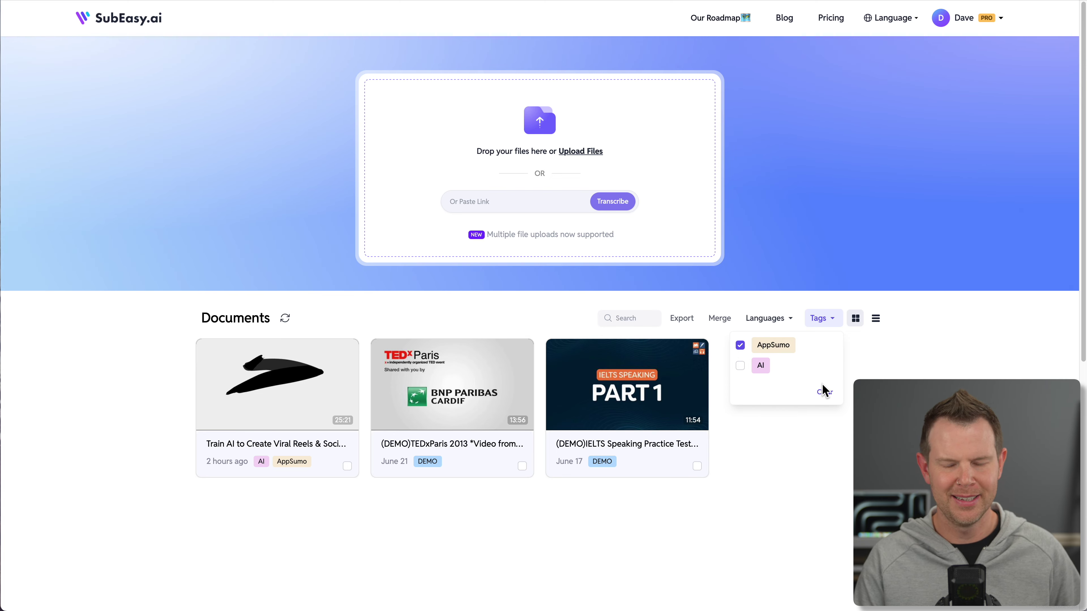
mouse_move(698, 348)
click(669, 367)
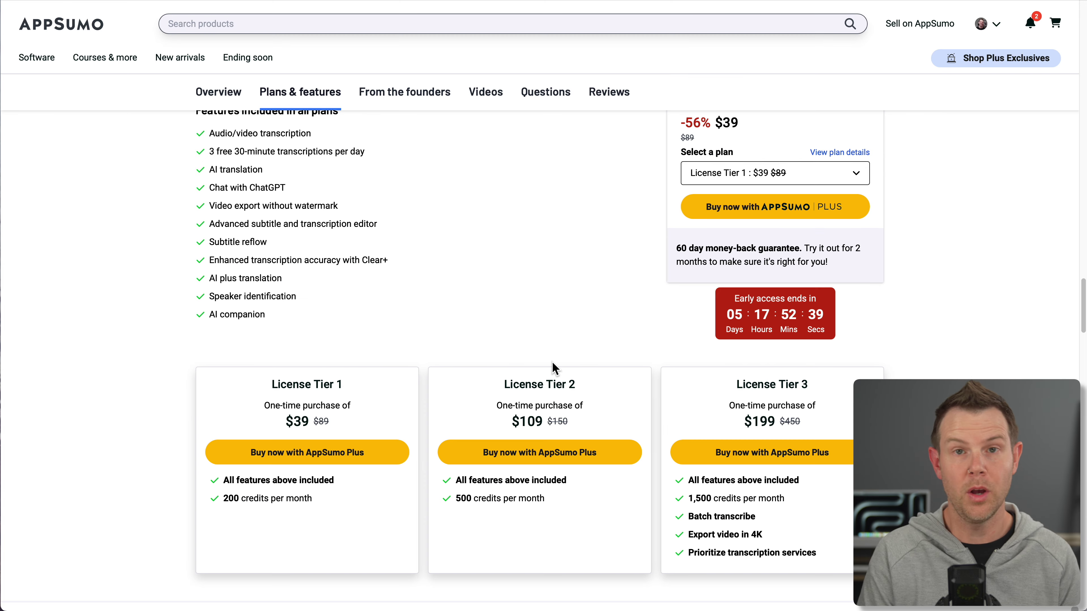